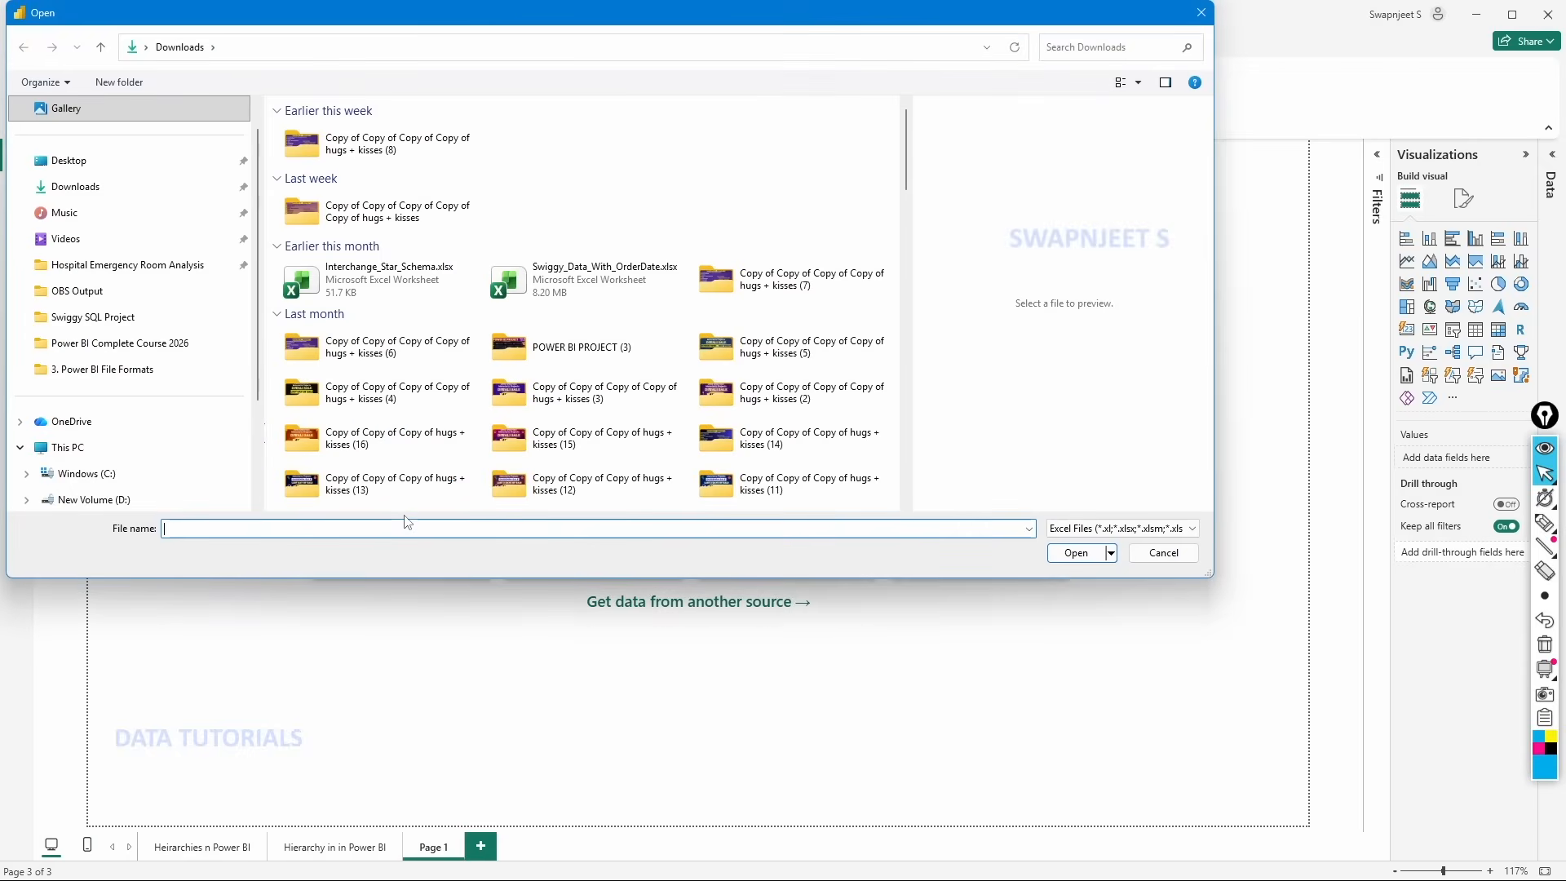
- Load the Sales Data sheet from Sales Data.xlsx in the "4. Hierarchies, Drill Up, Drill Down" folder of Power BI Complete Course 2026
click(114, 343)
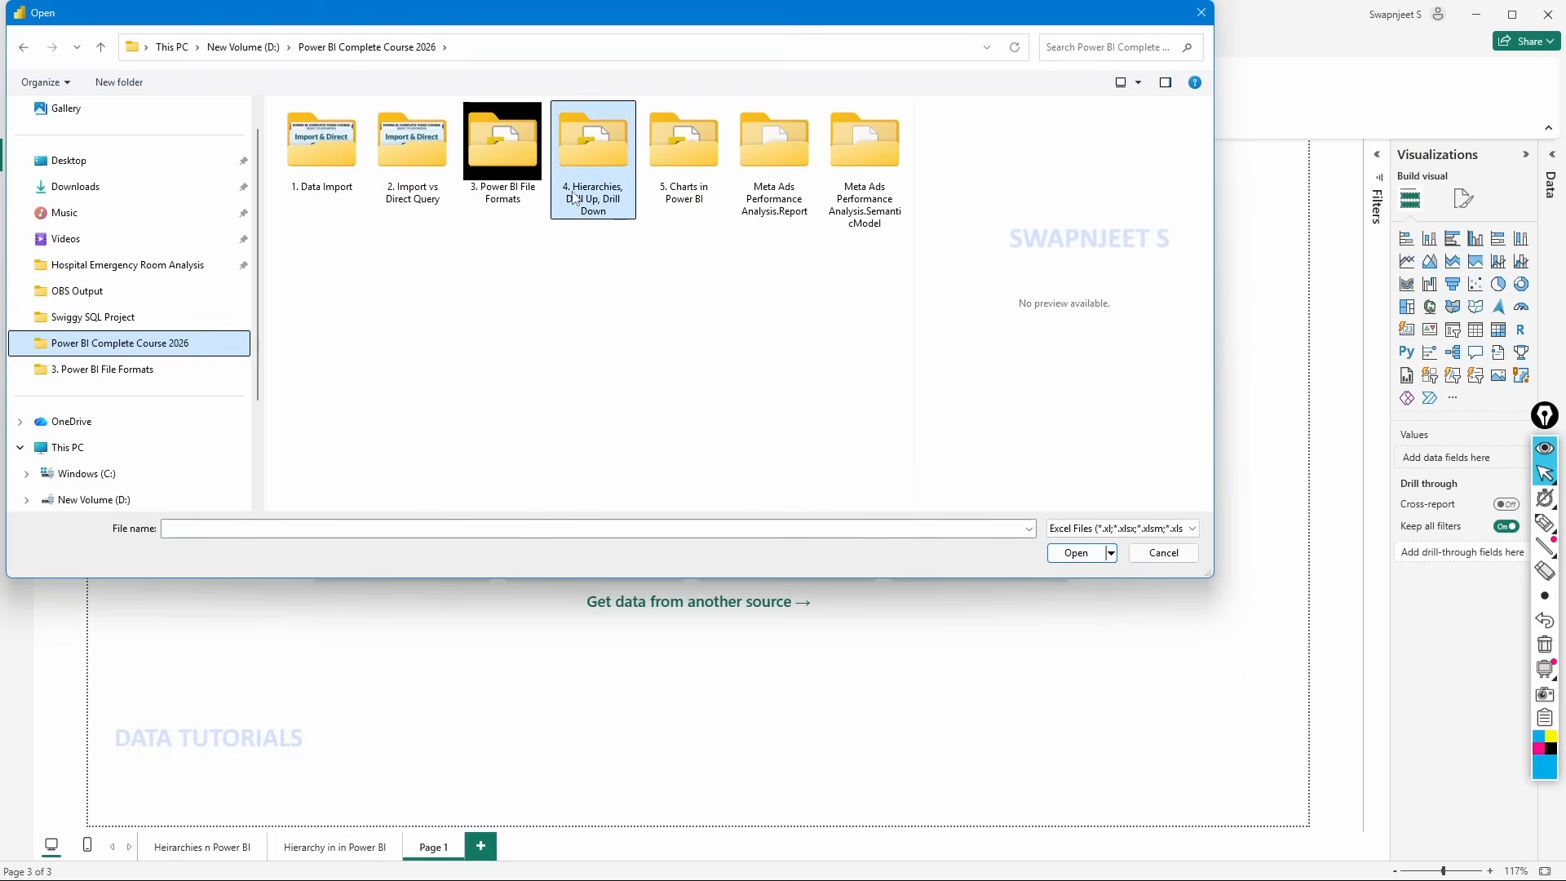
double_click(596, 155)
click(346, 134)
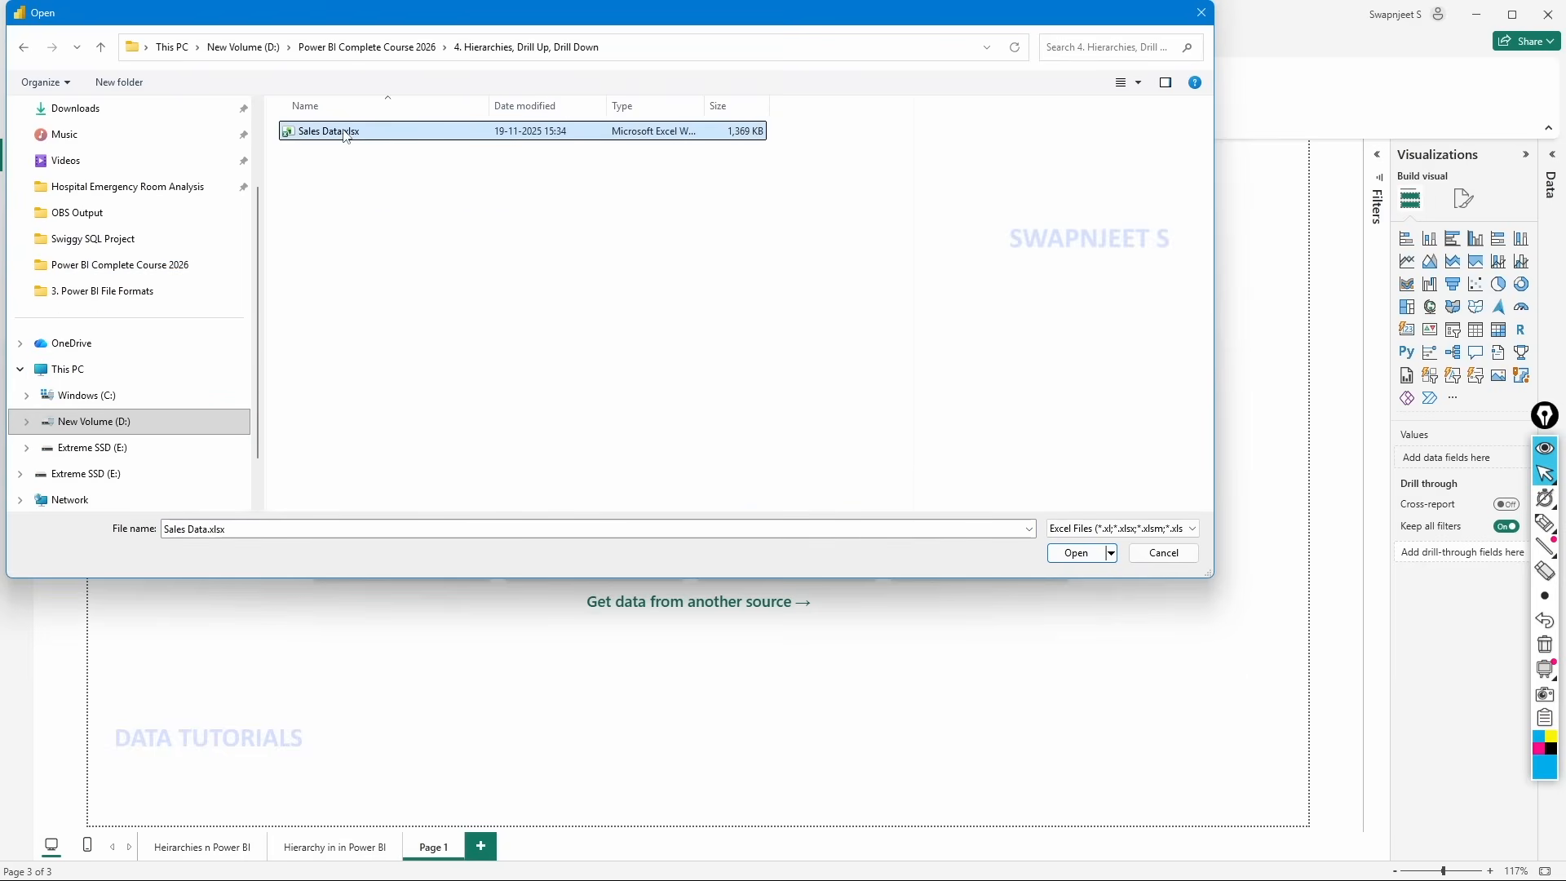
click(1069, 555)
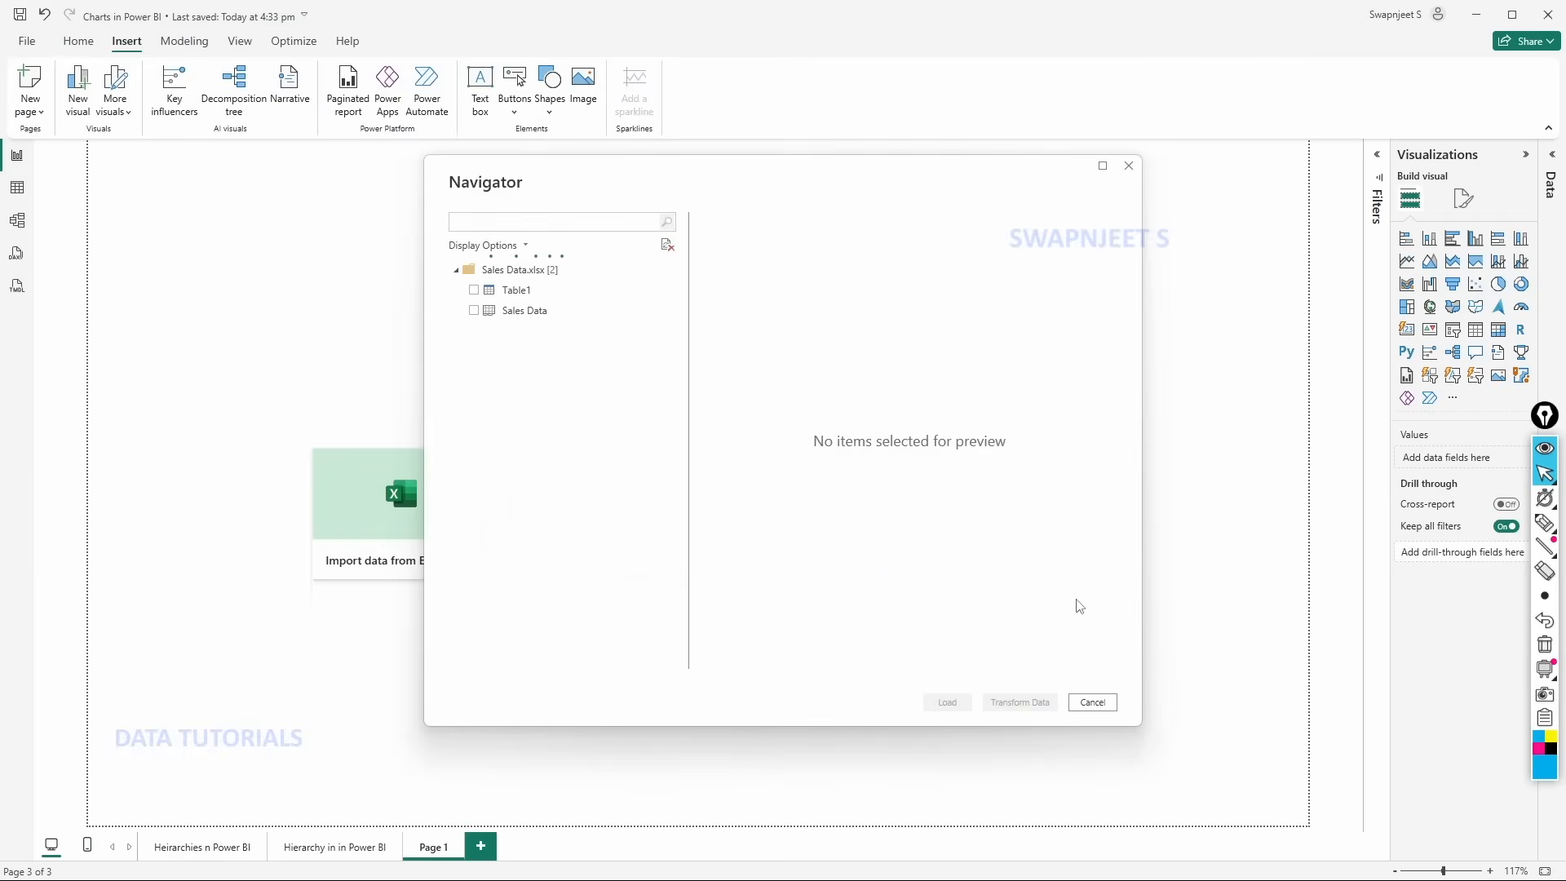
click(474, 311)
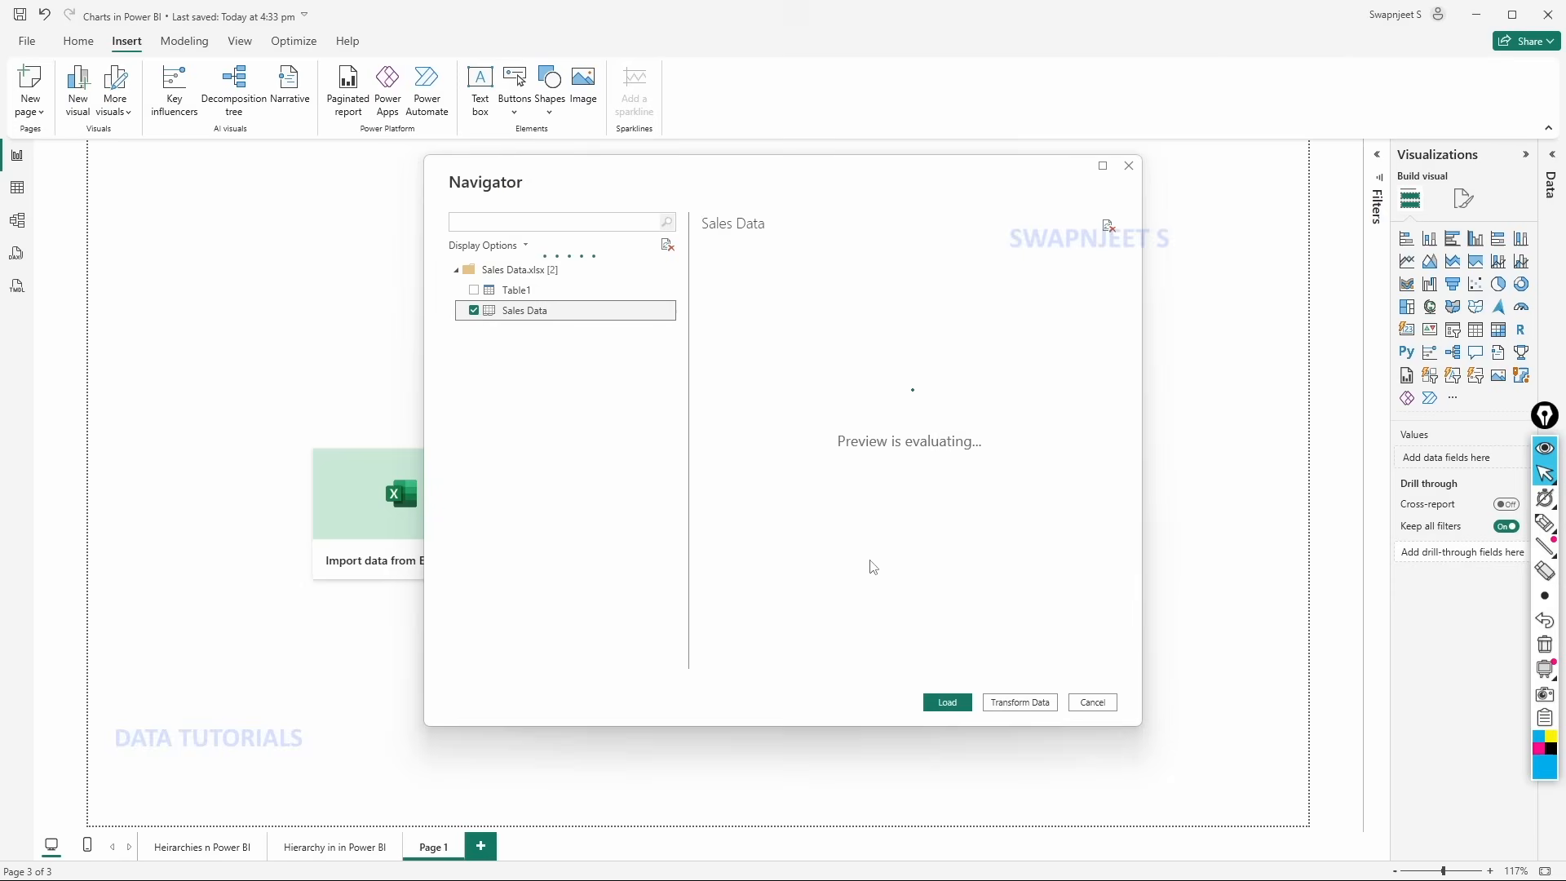
click(950, 706)
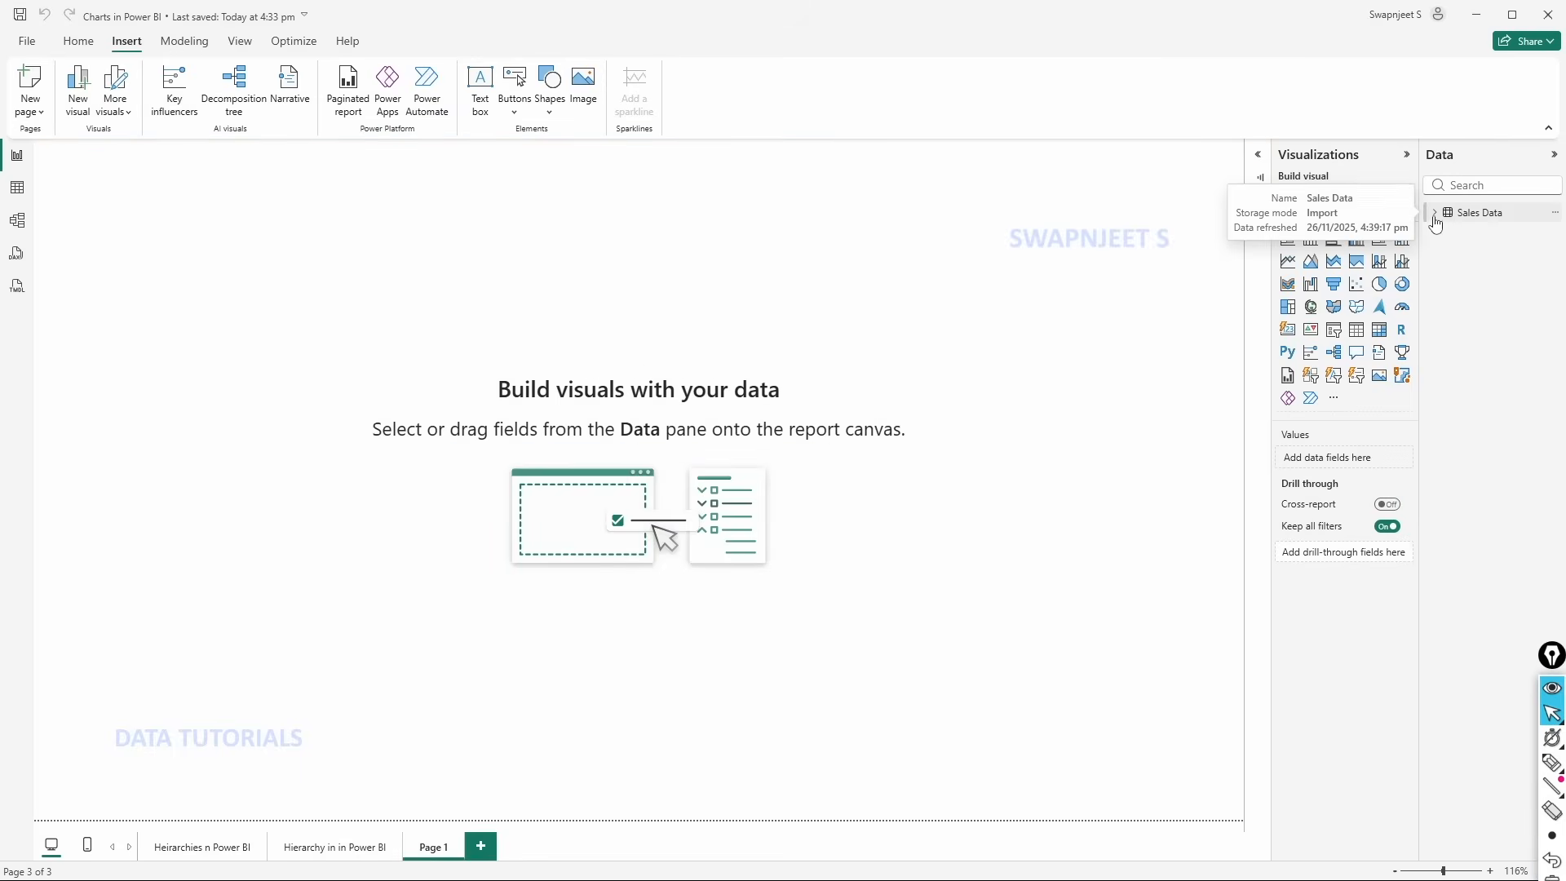
- Expand the Sales Data table and examine the date hierarchy levels under Order Date2 and Ship Date2
click(1436, 219)
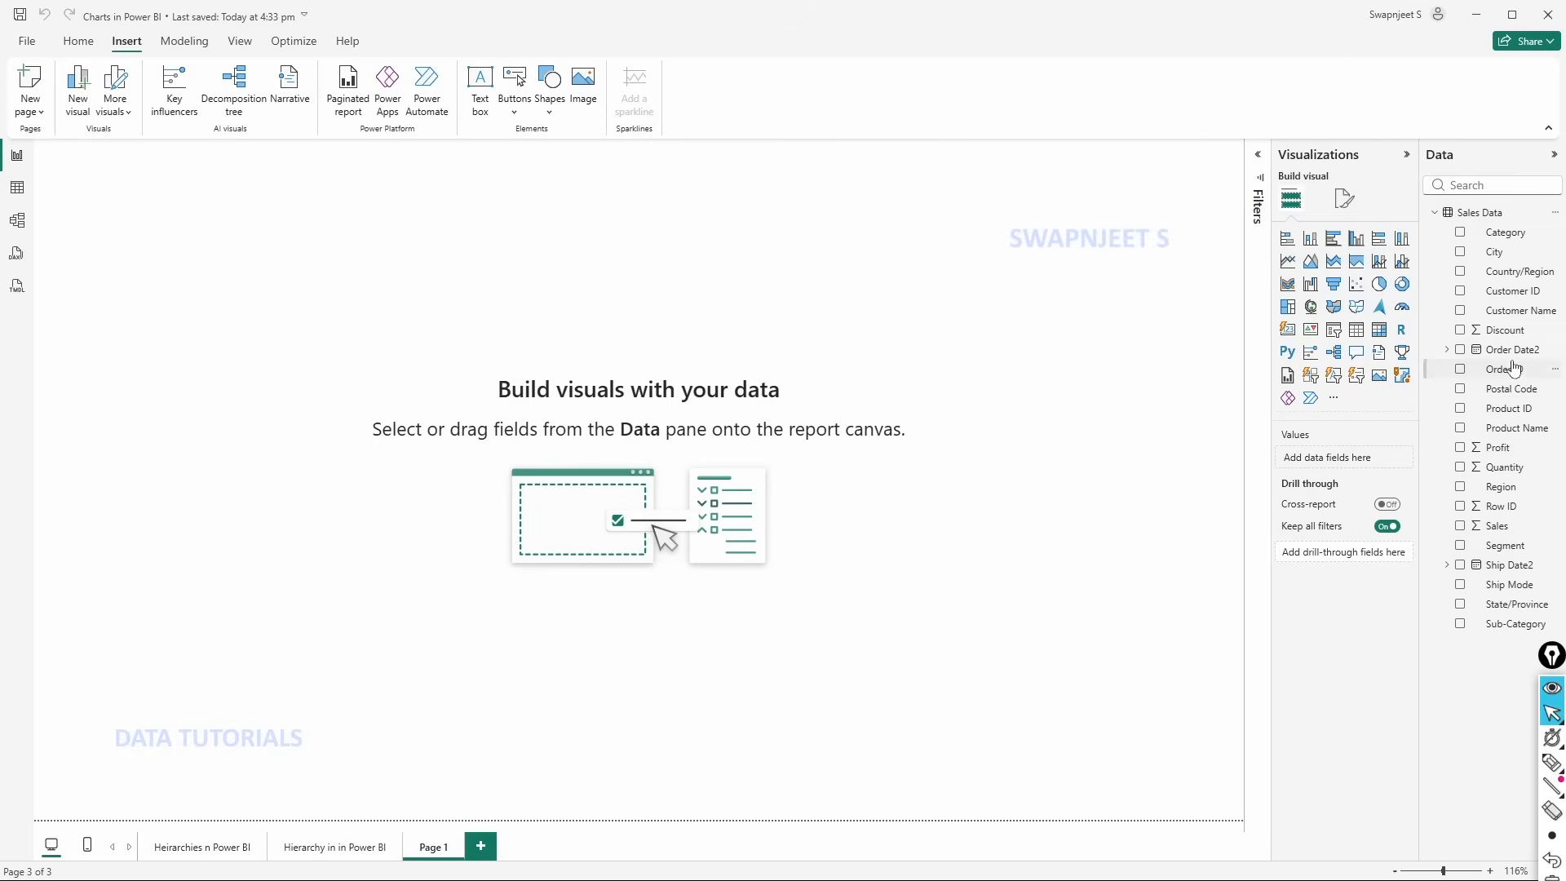
click(1450, 354)
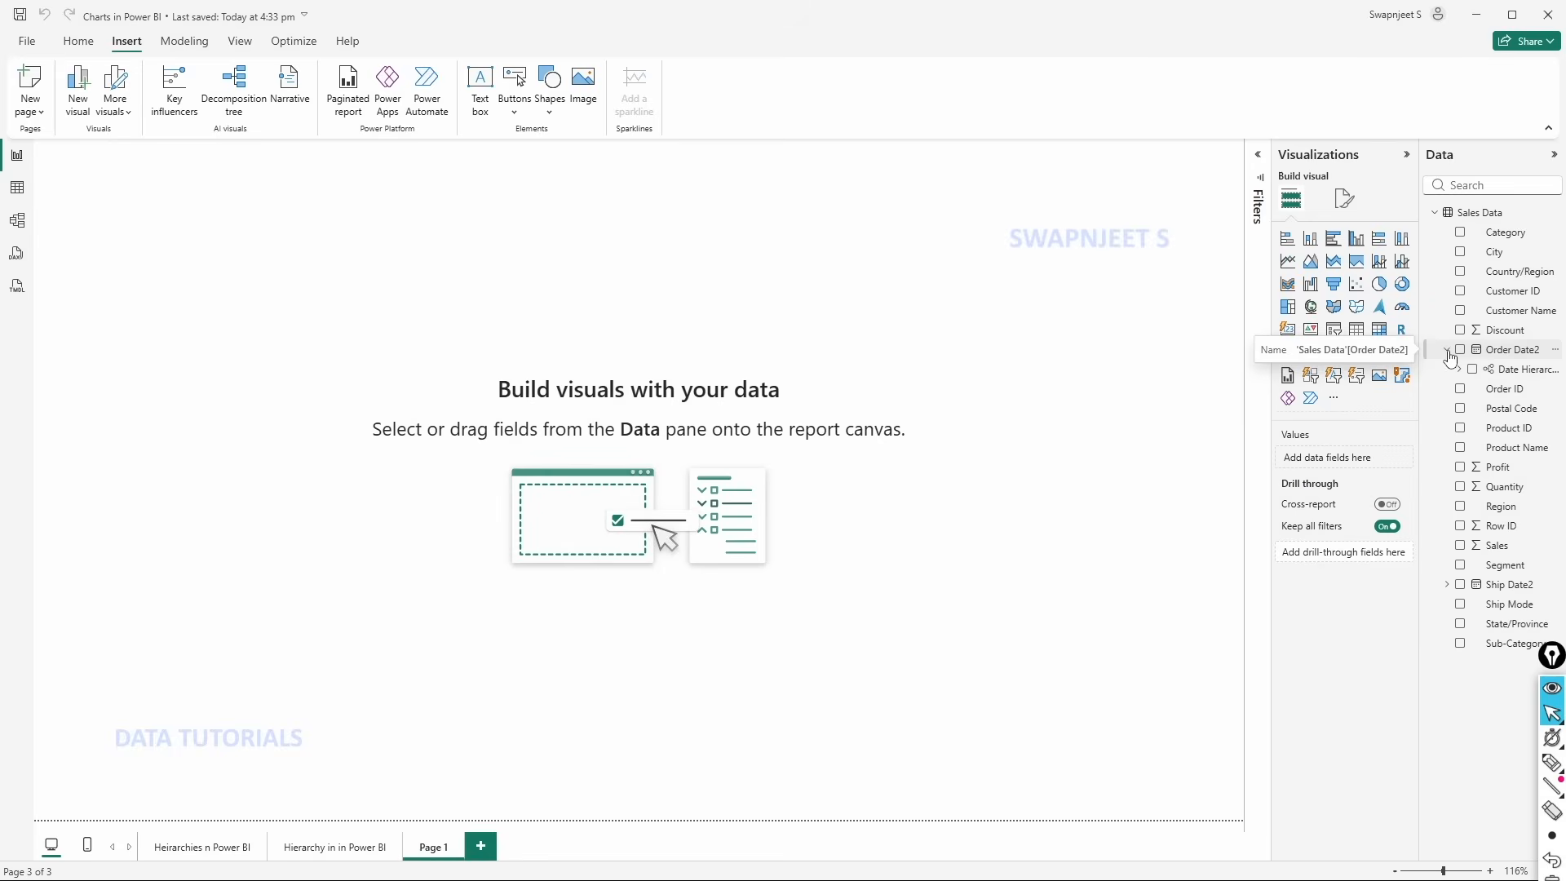
drag(1422, 405, 1299, 405)
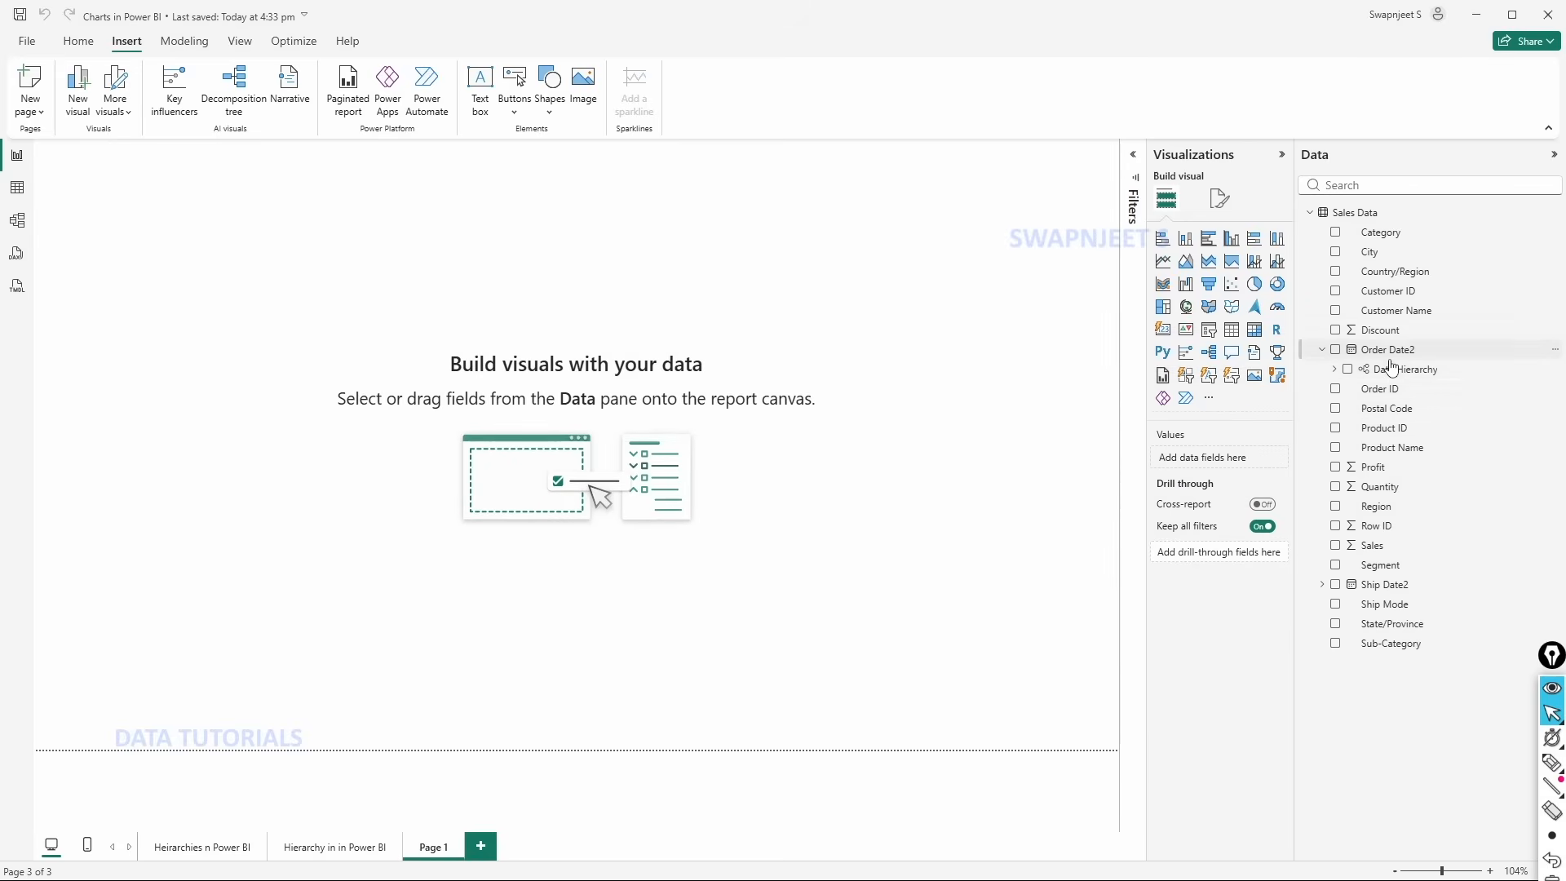
click(1334, 372)
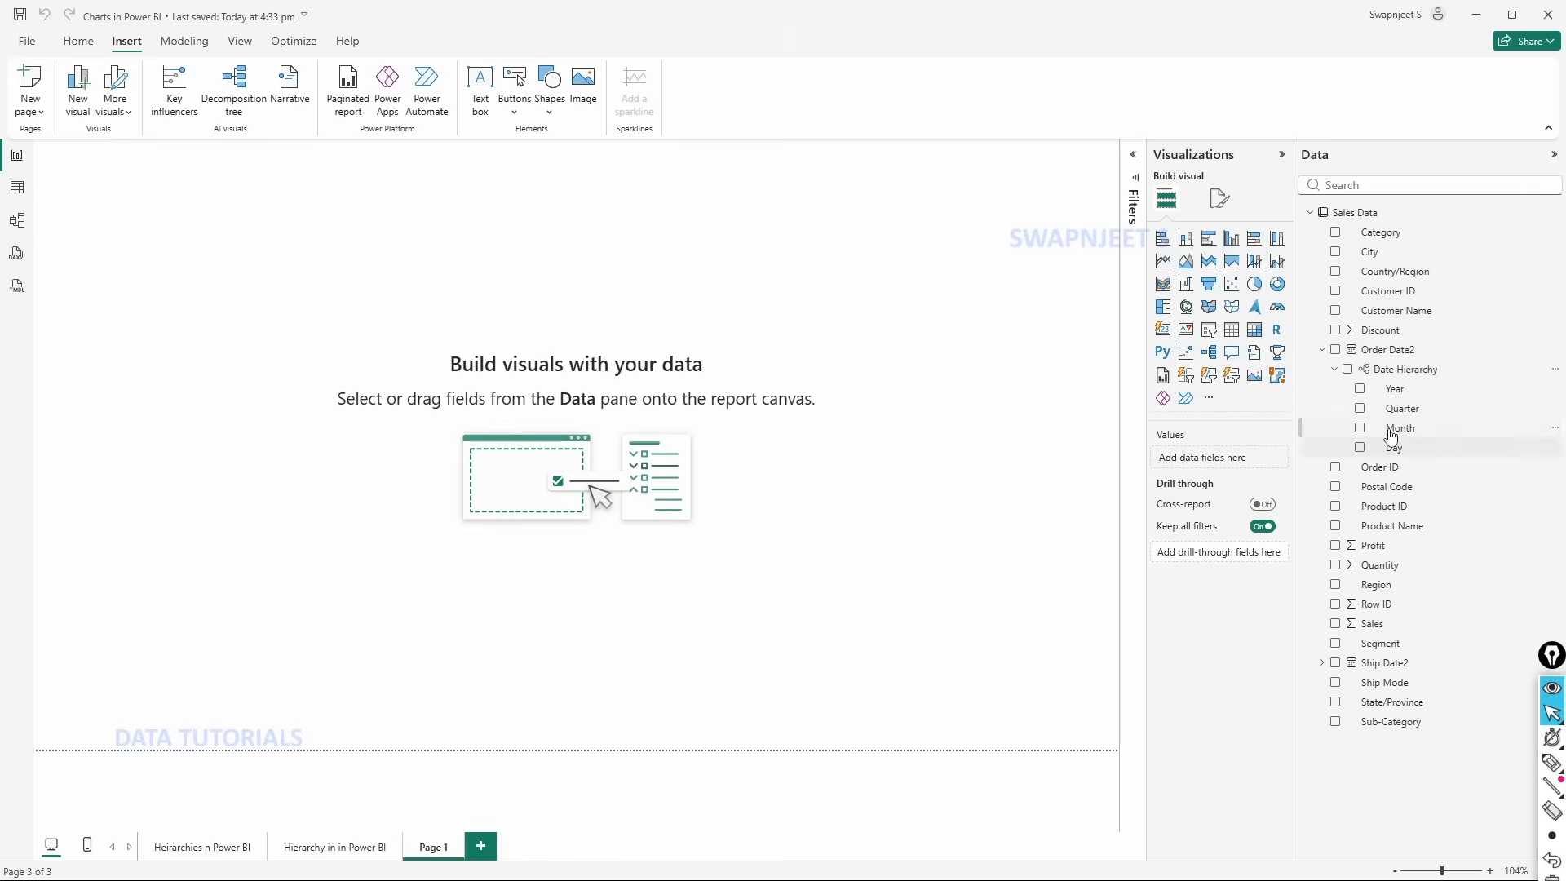
click(1322, 663)
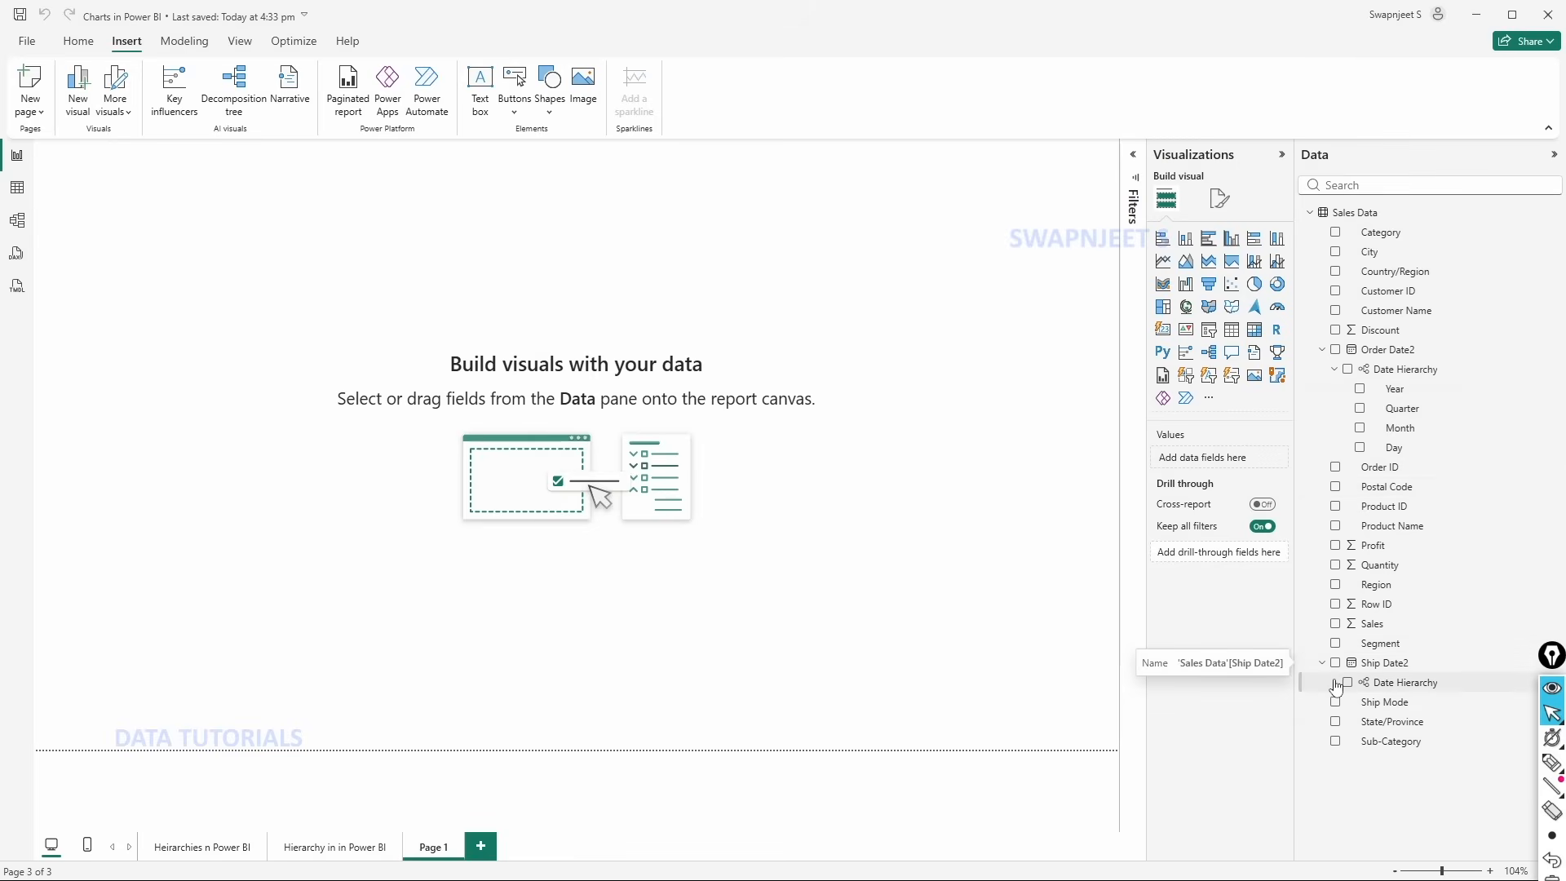
click(1335, 683)
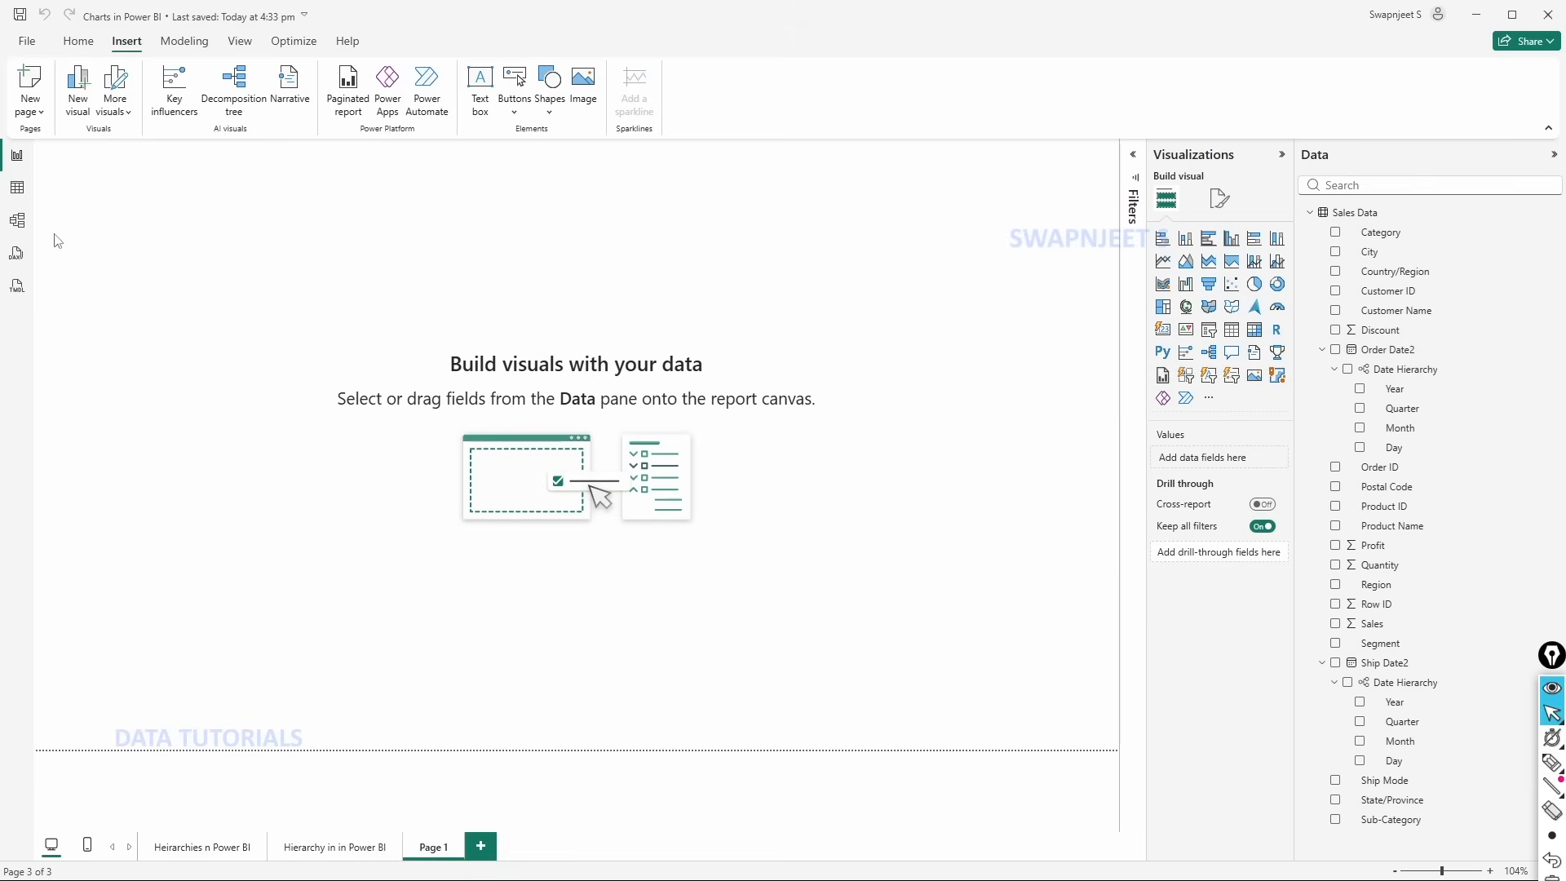
- Turn off Auto date/time in the current file's data load options and check the Order Date2 field
click(27, 41)
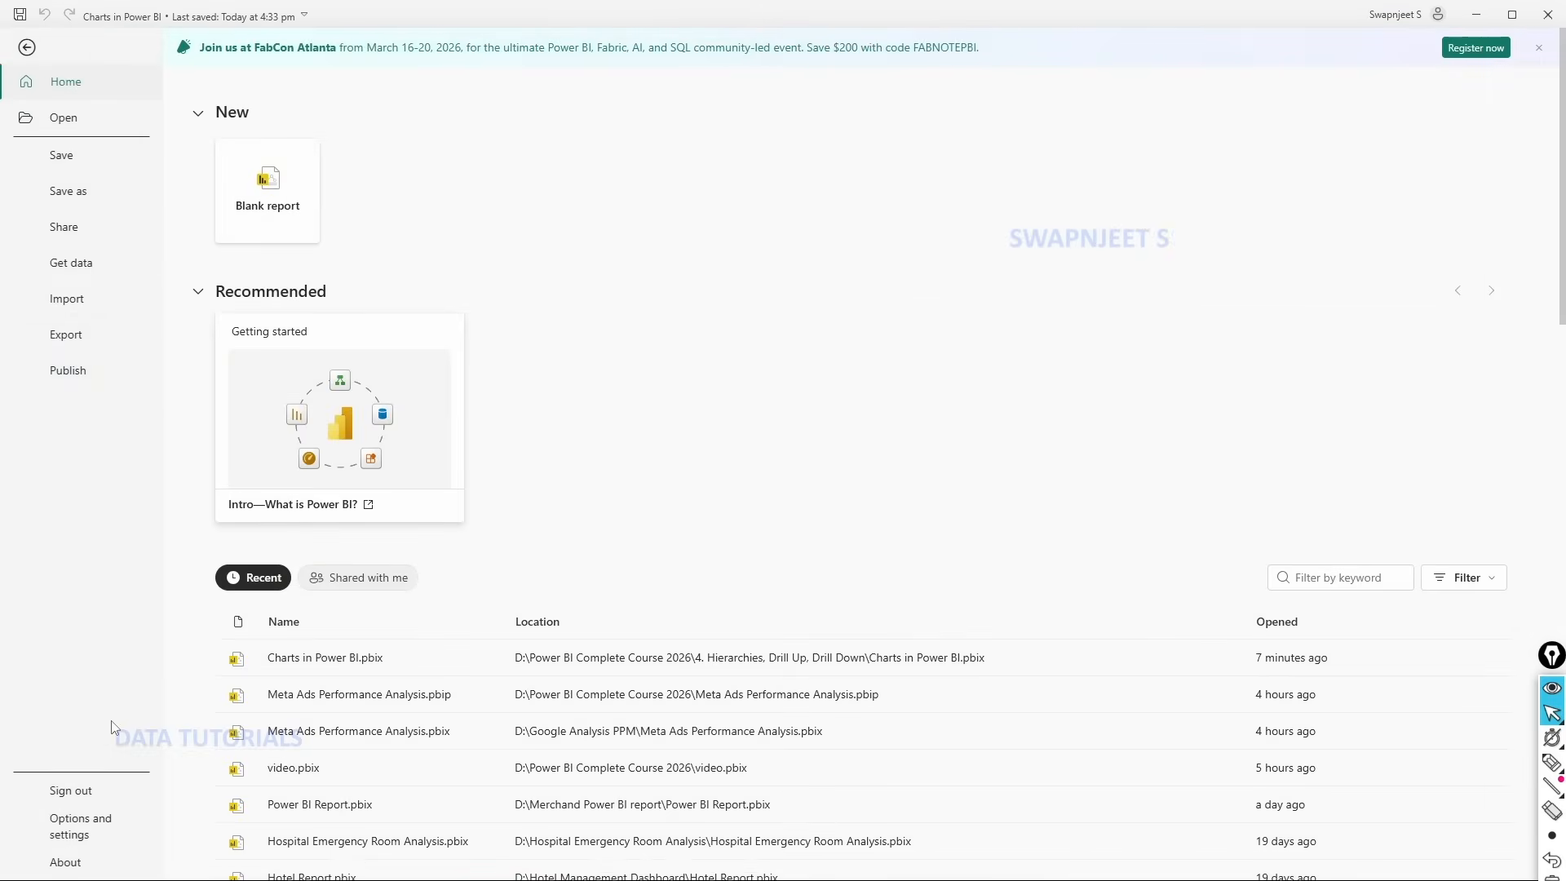
click(94, 826)
click(270, 145)
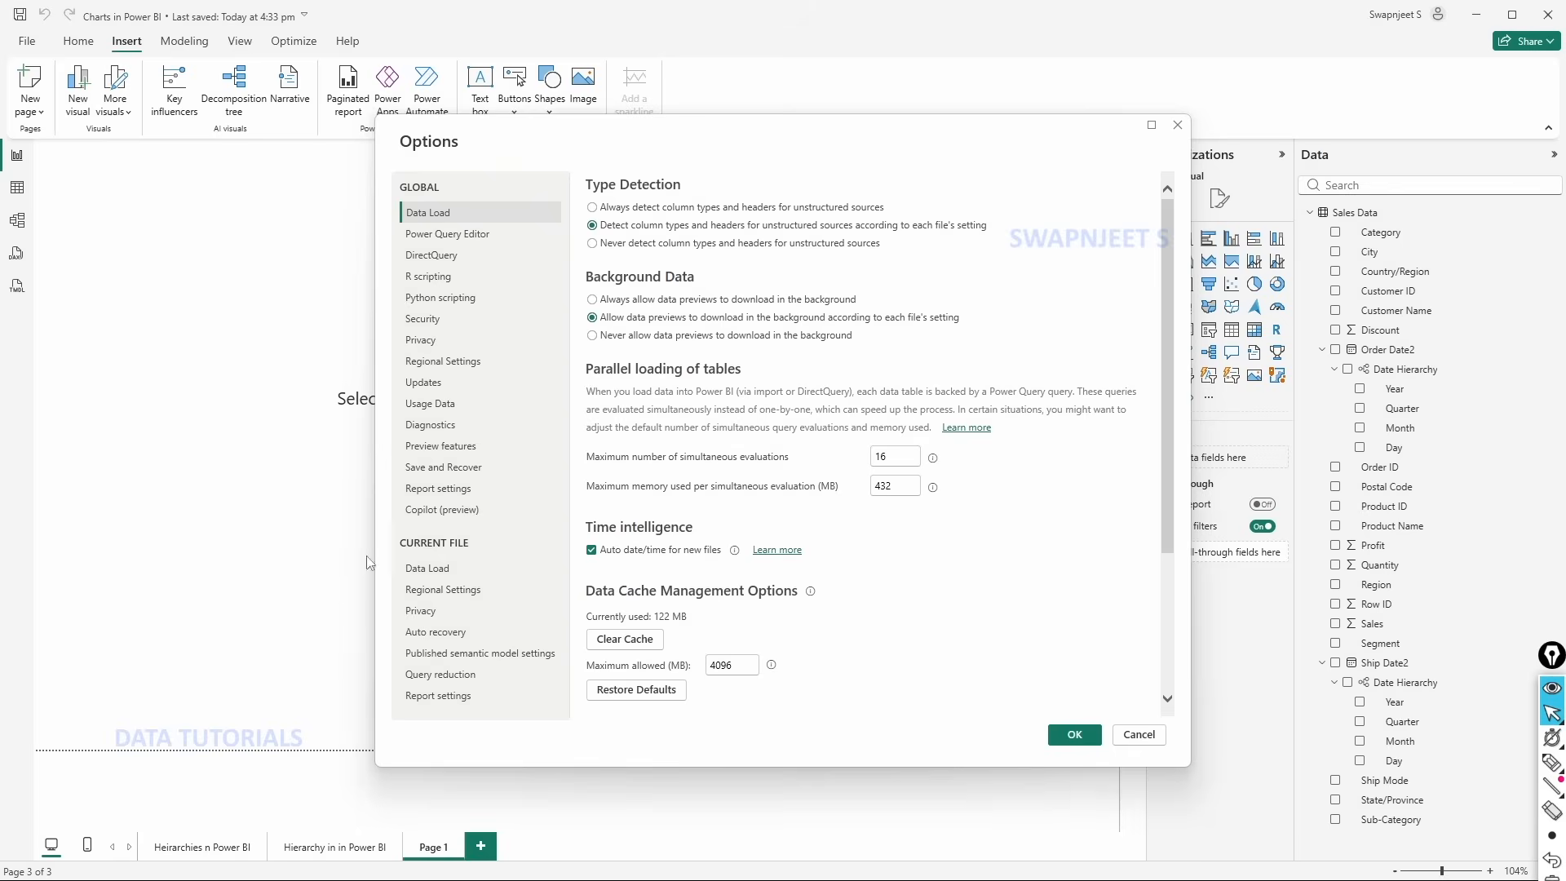
click(424, 571)
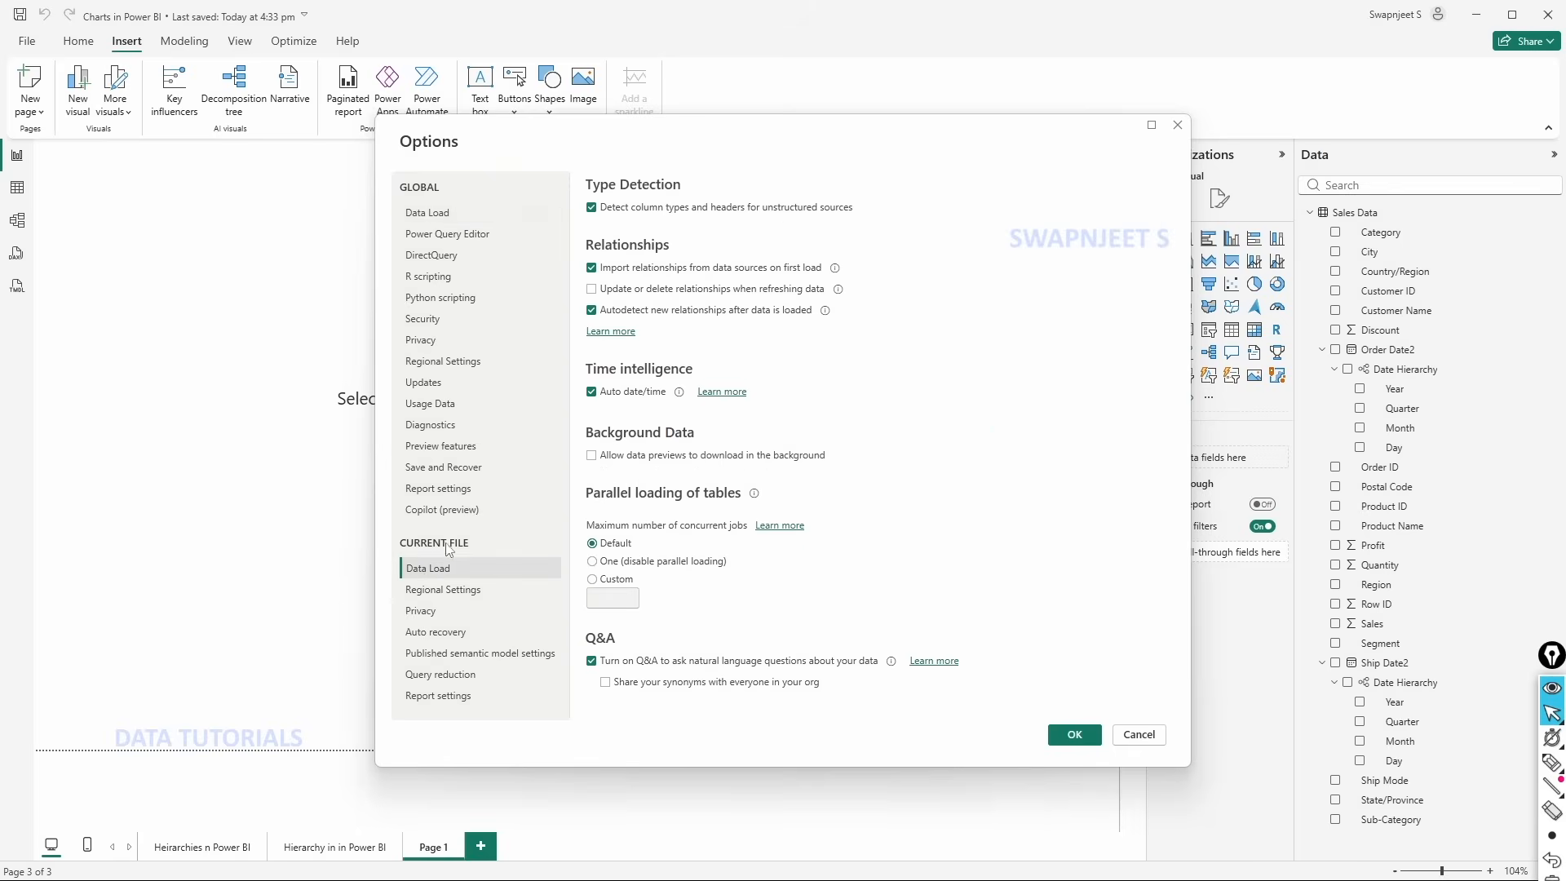
click(592, 392)
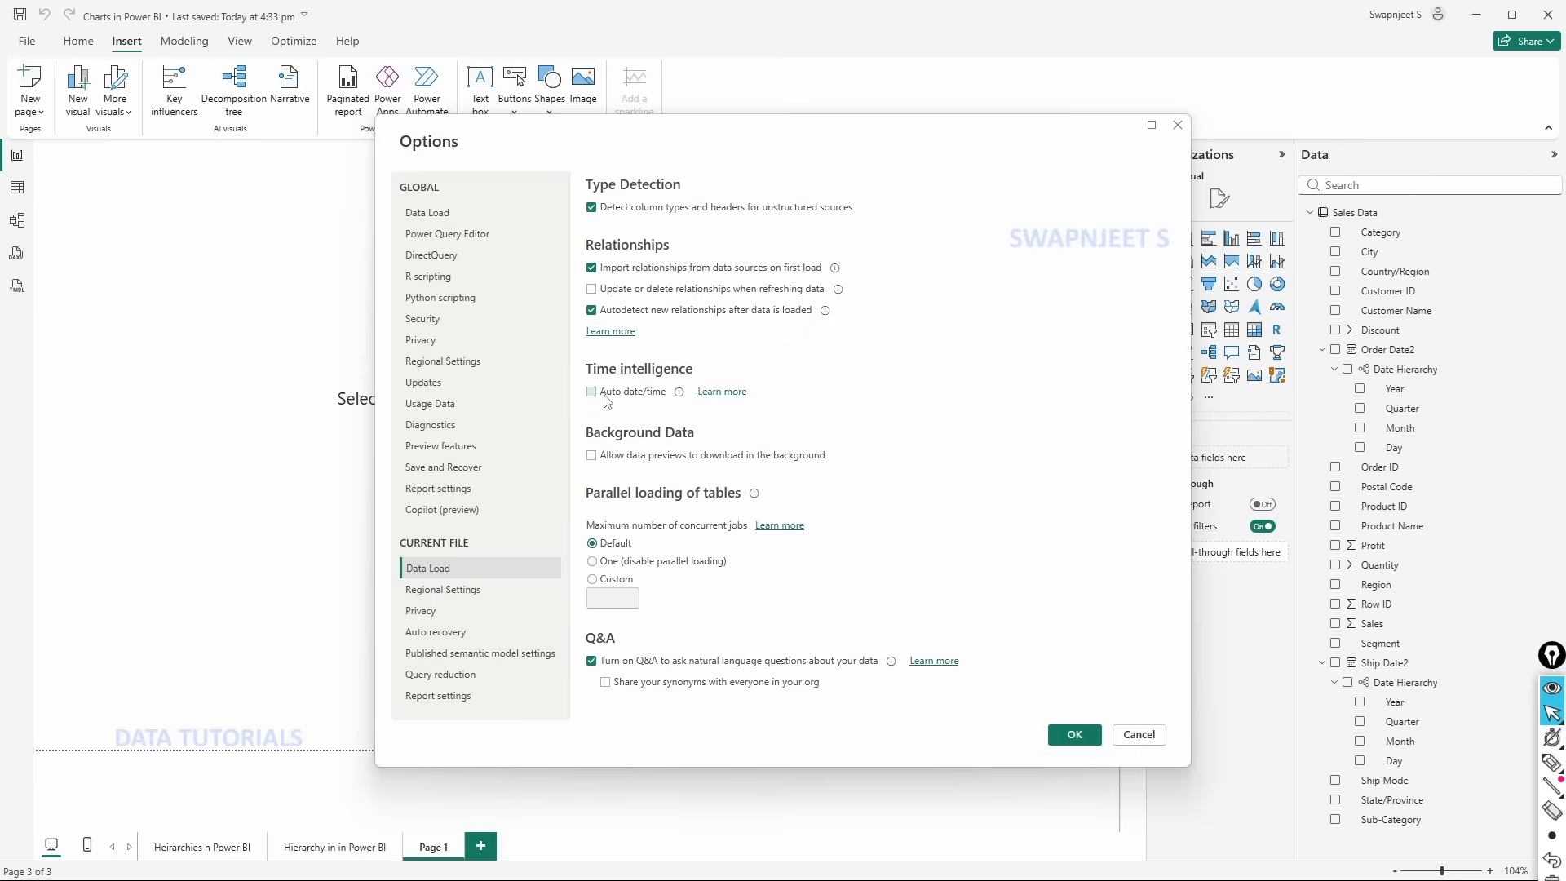
click(1075, 736)
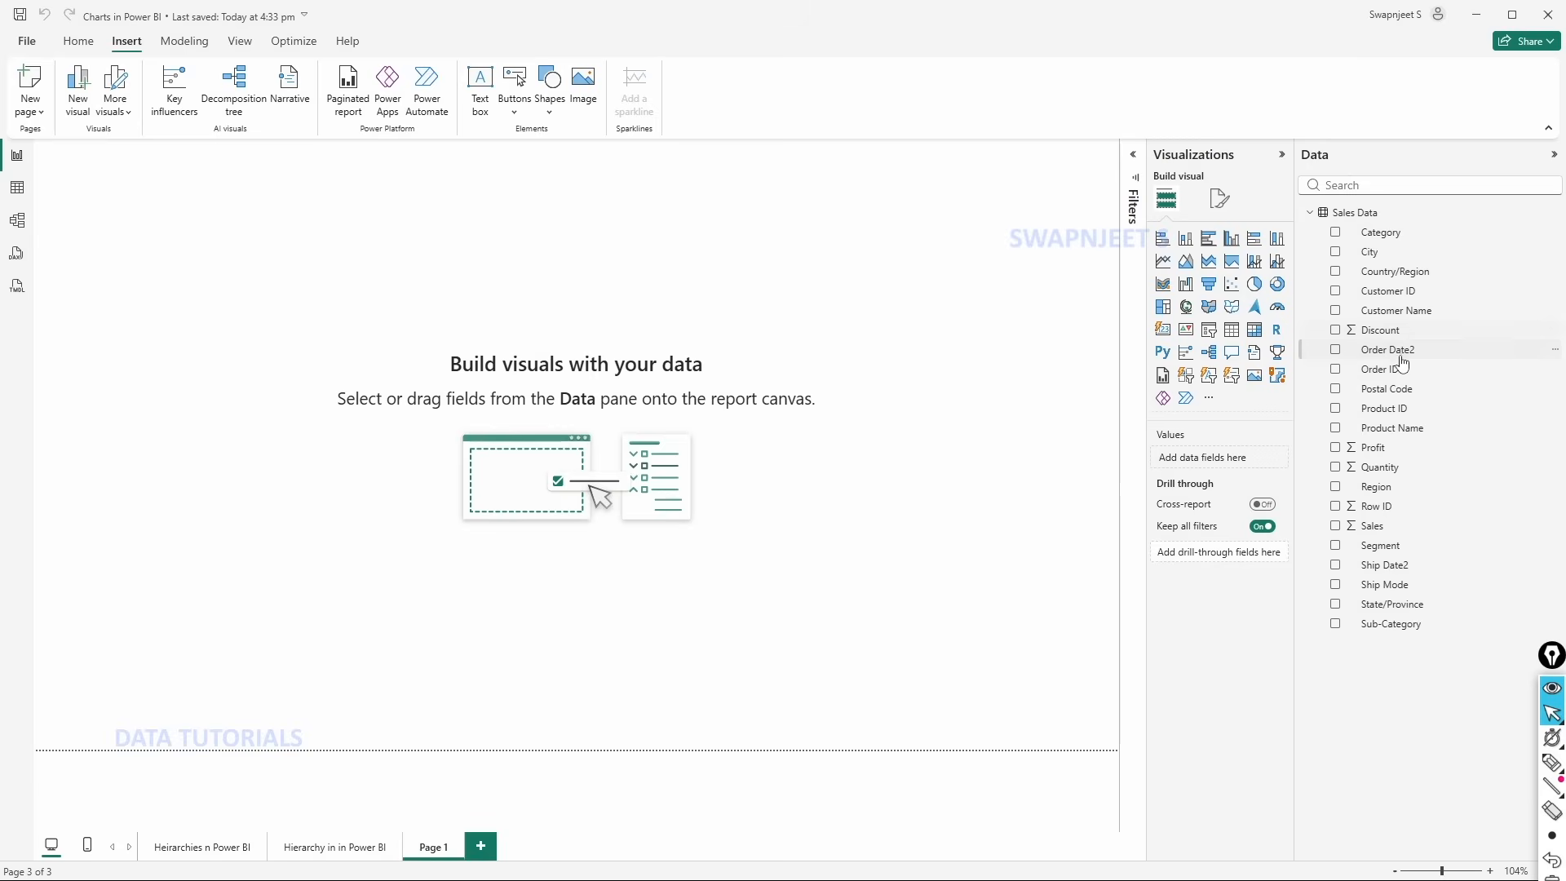
click(1318, 356)
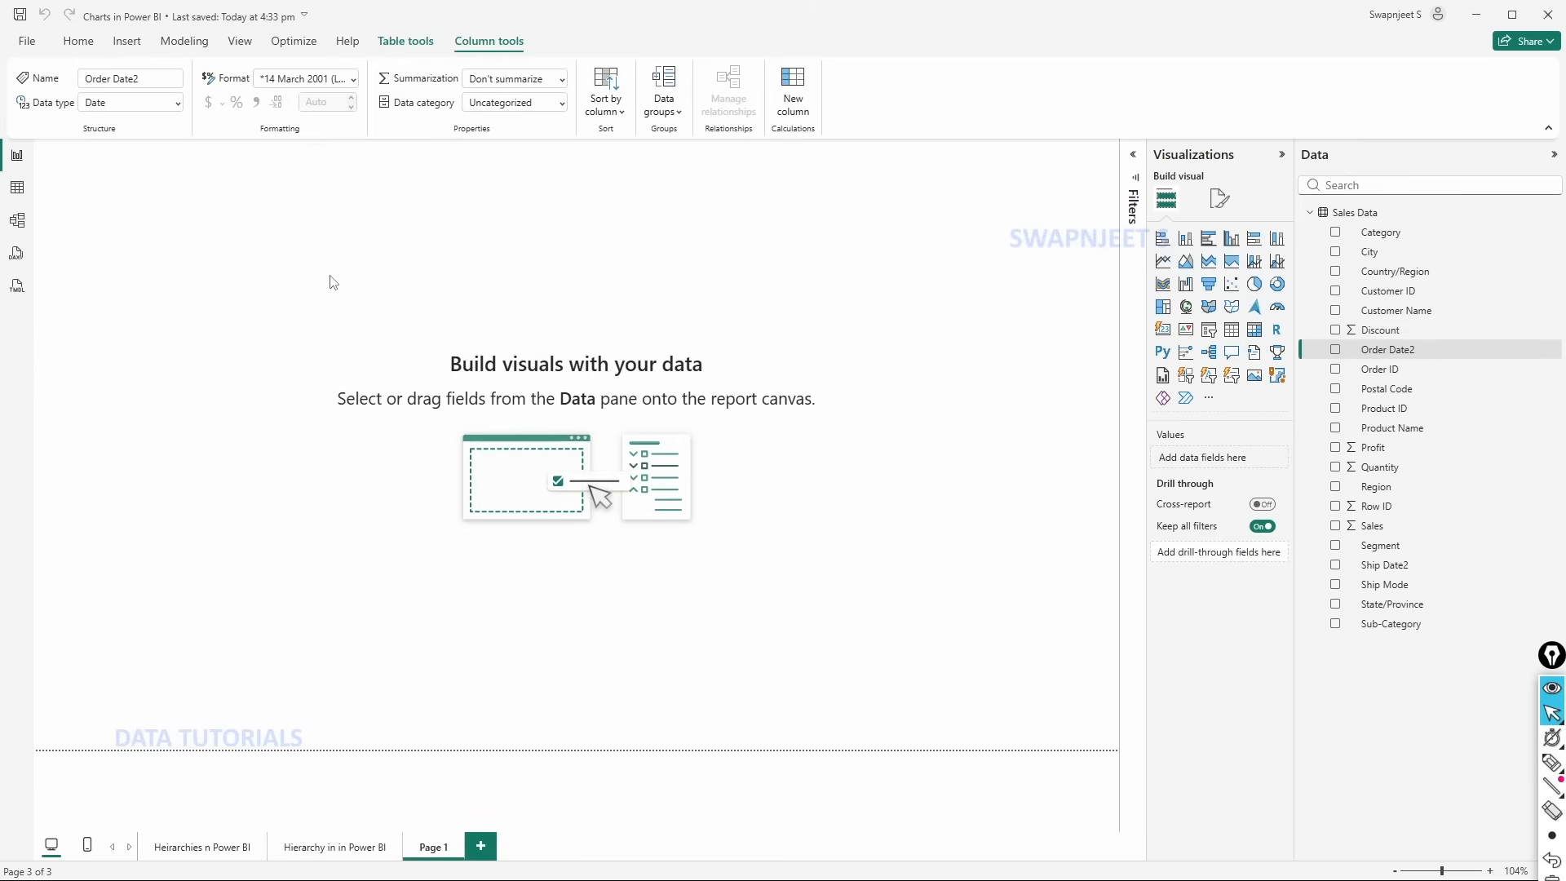
- Turn Auto date/time back on in the current file's data load options
click(31, 49)
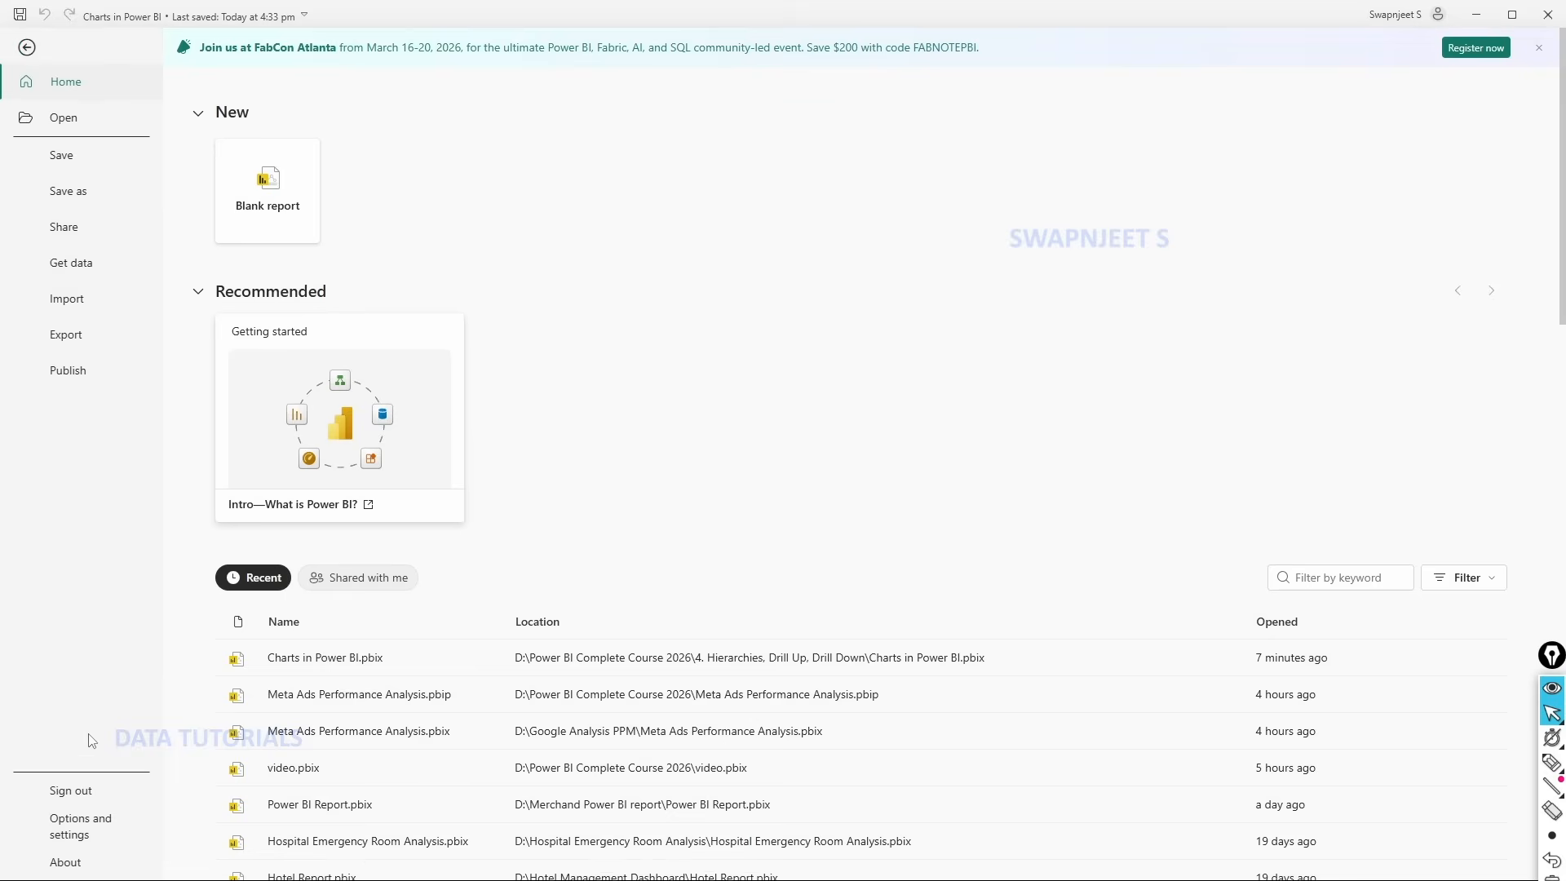
click(67, 828)
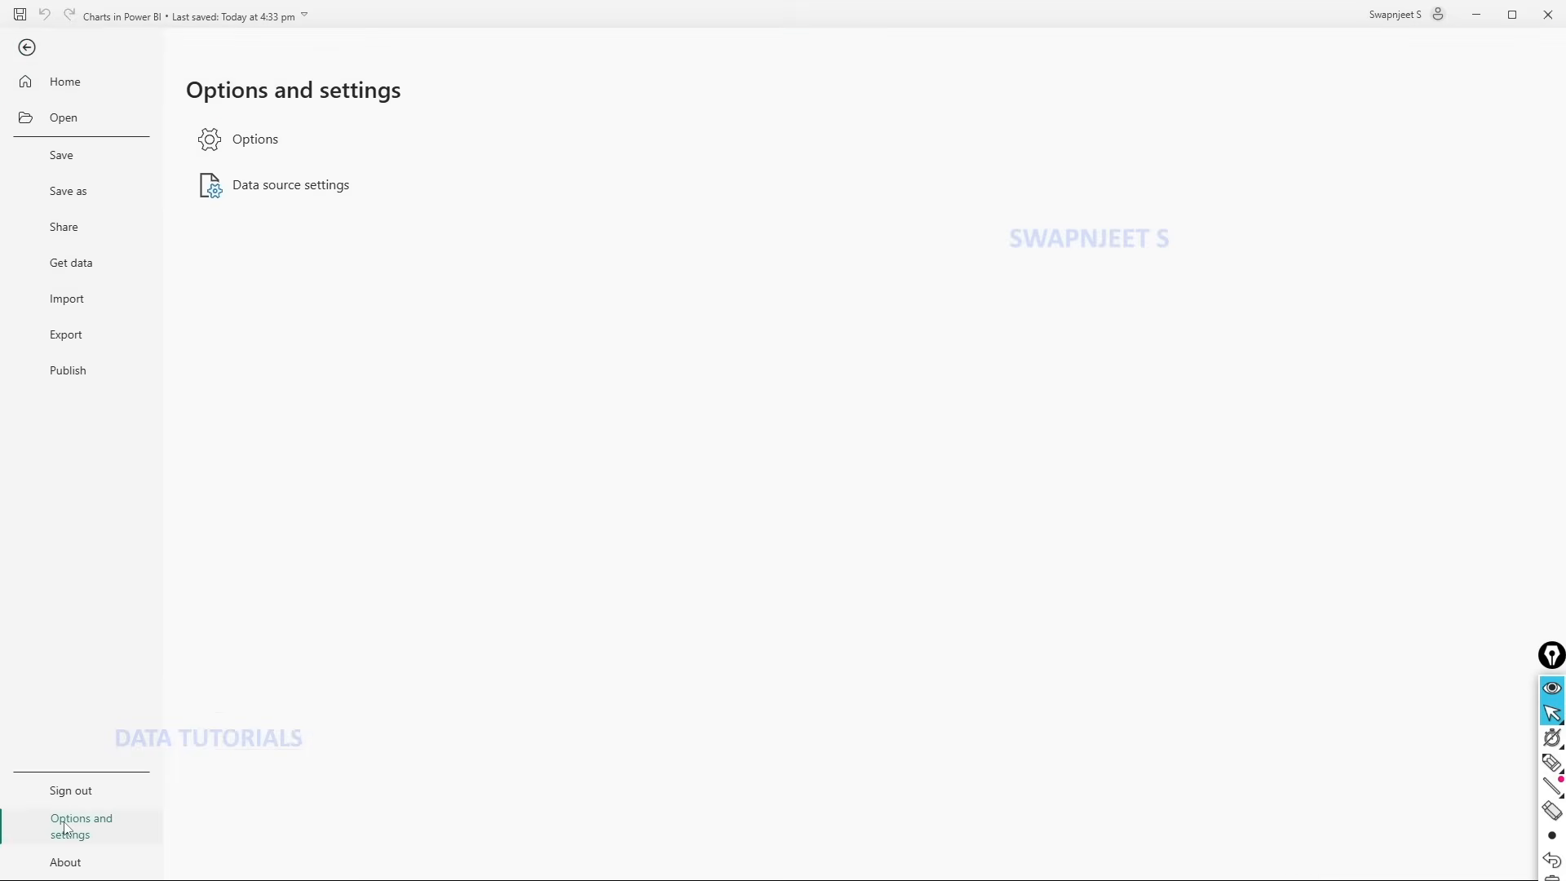
click(261, 147)
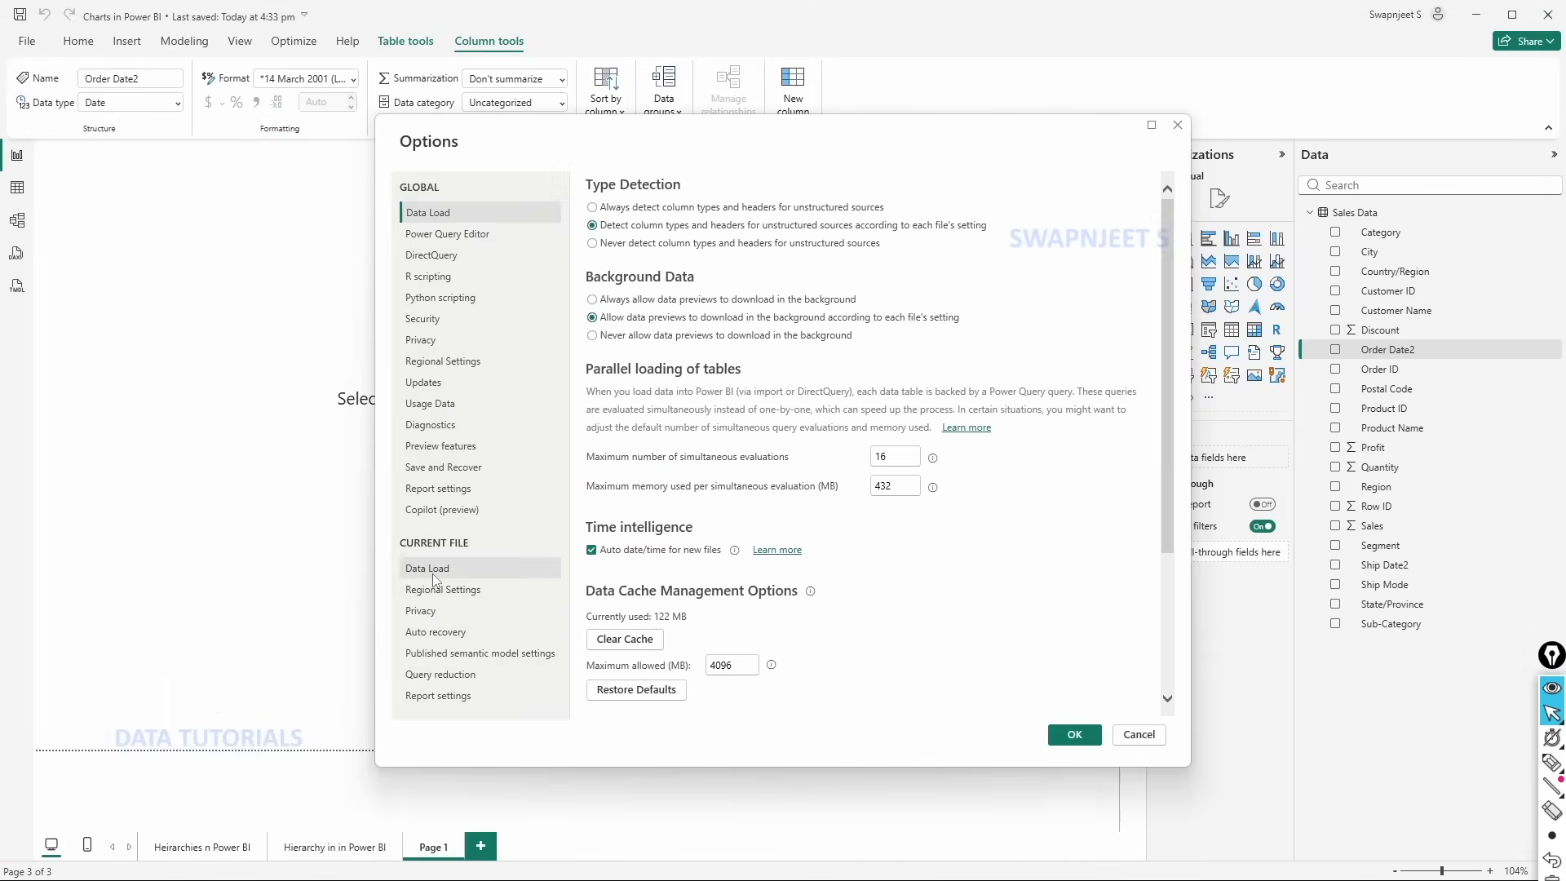
click(433, 580)
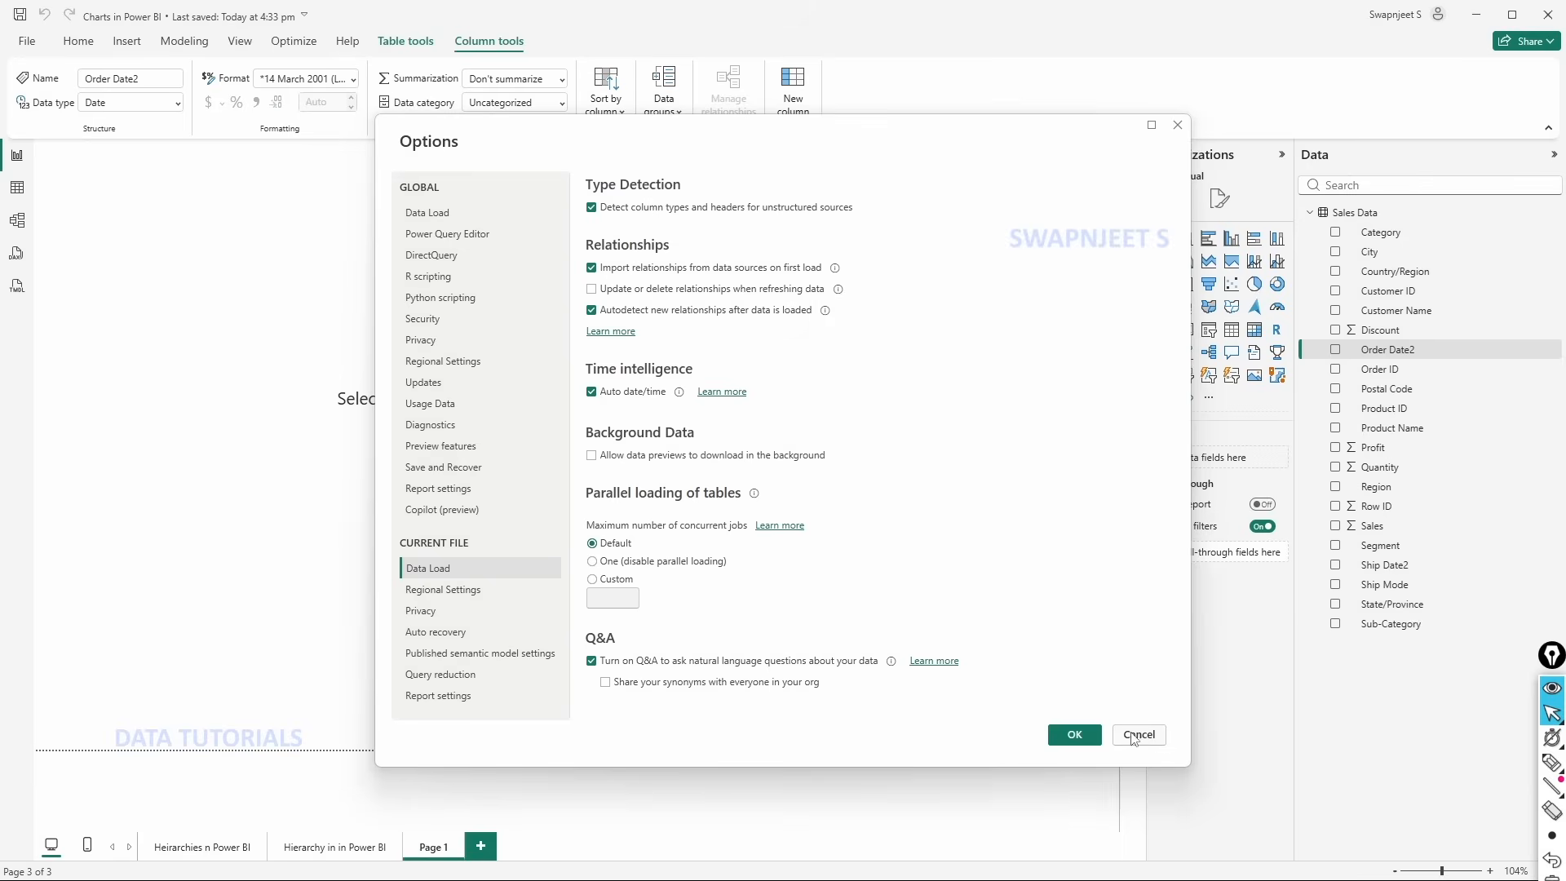
click(1075, 735)
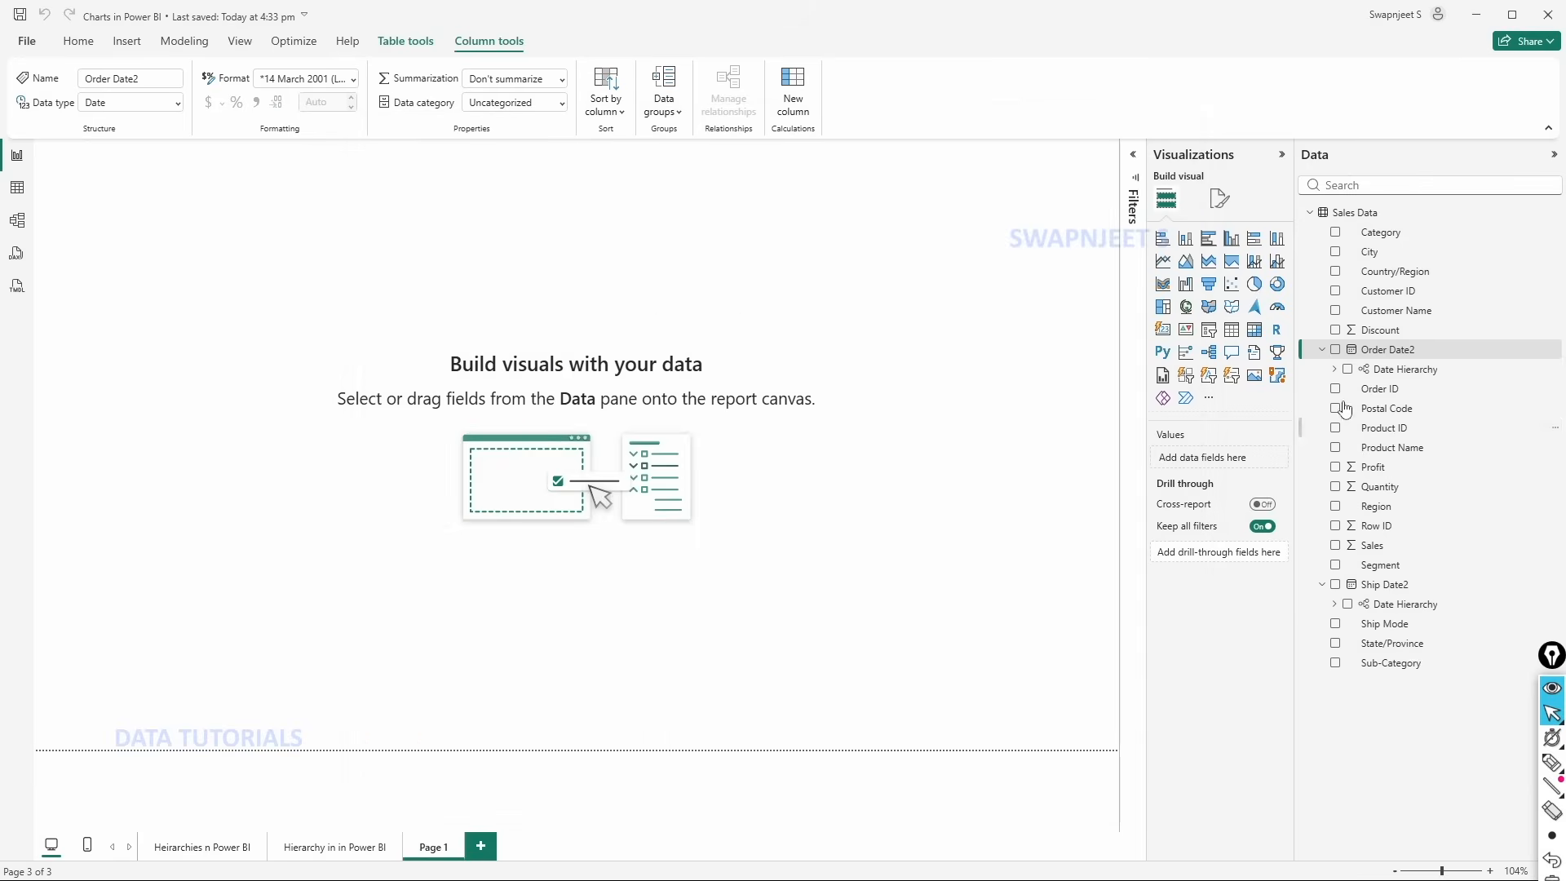
- Expand the restored date hierarchies of Order Date2 and Ship Date2 to view their levels
click(1333, 371)
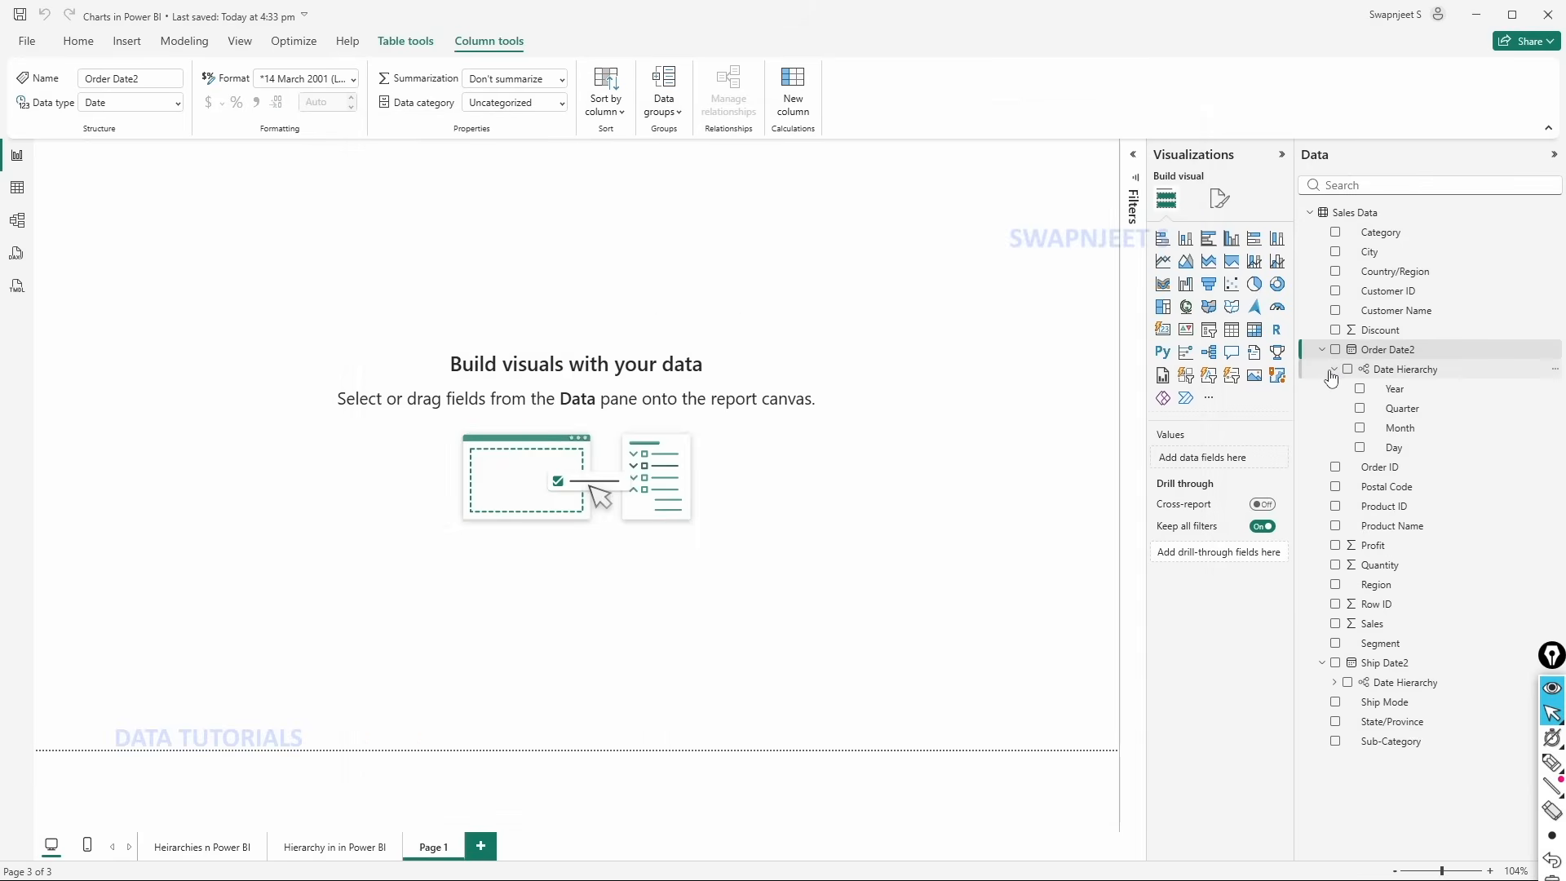
click(1334, 683)
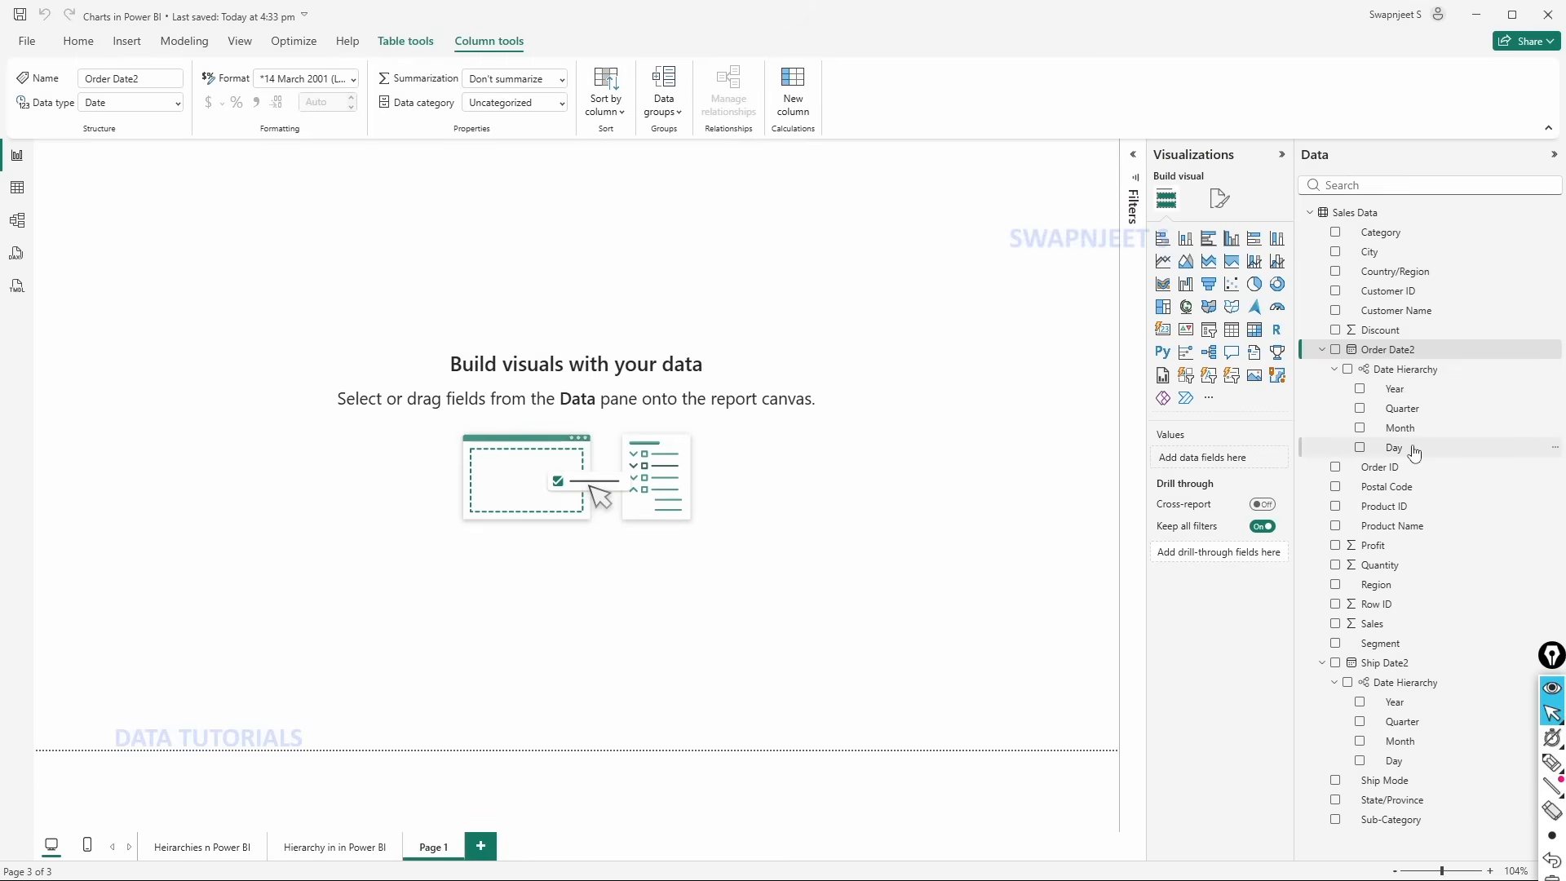
click(1012, 423)
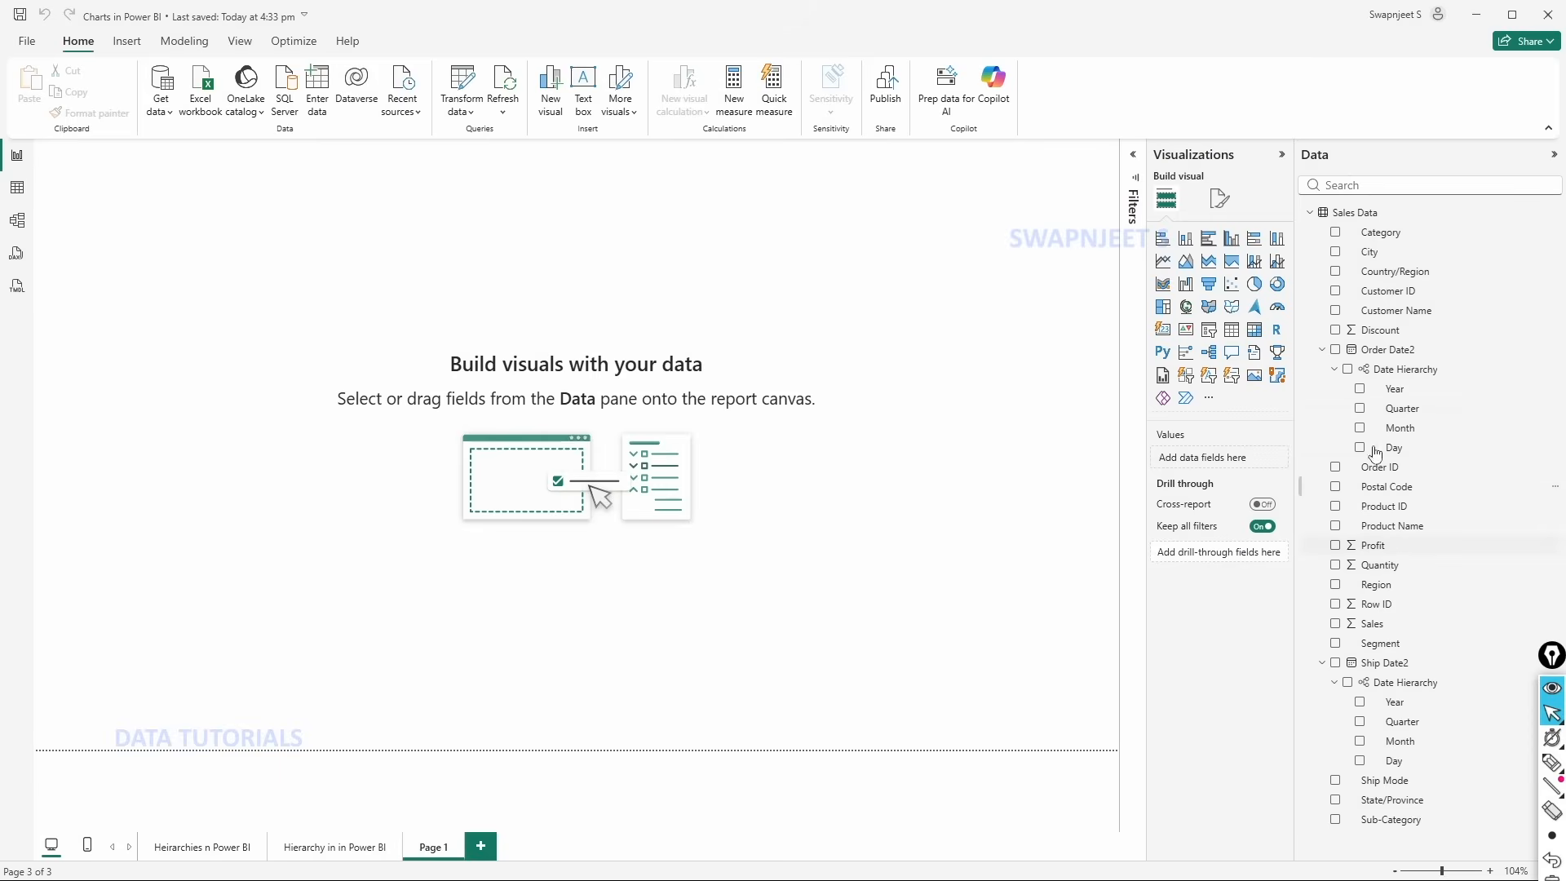
- Examine the Country/Region, City and State/Province fields in the Sales Data table as candidates for a hierarchy
click(1380, 273)
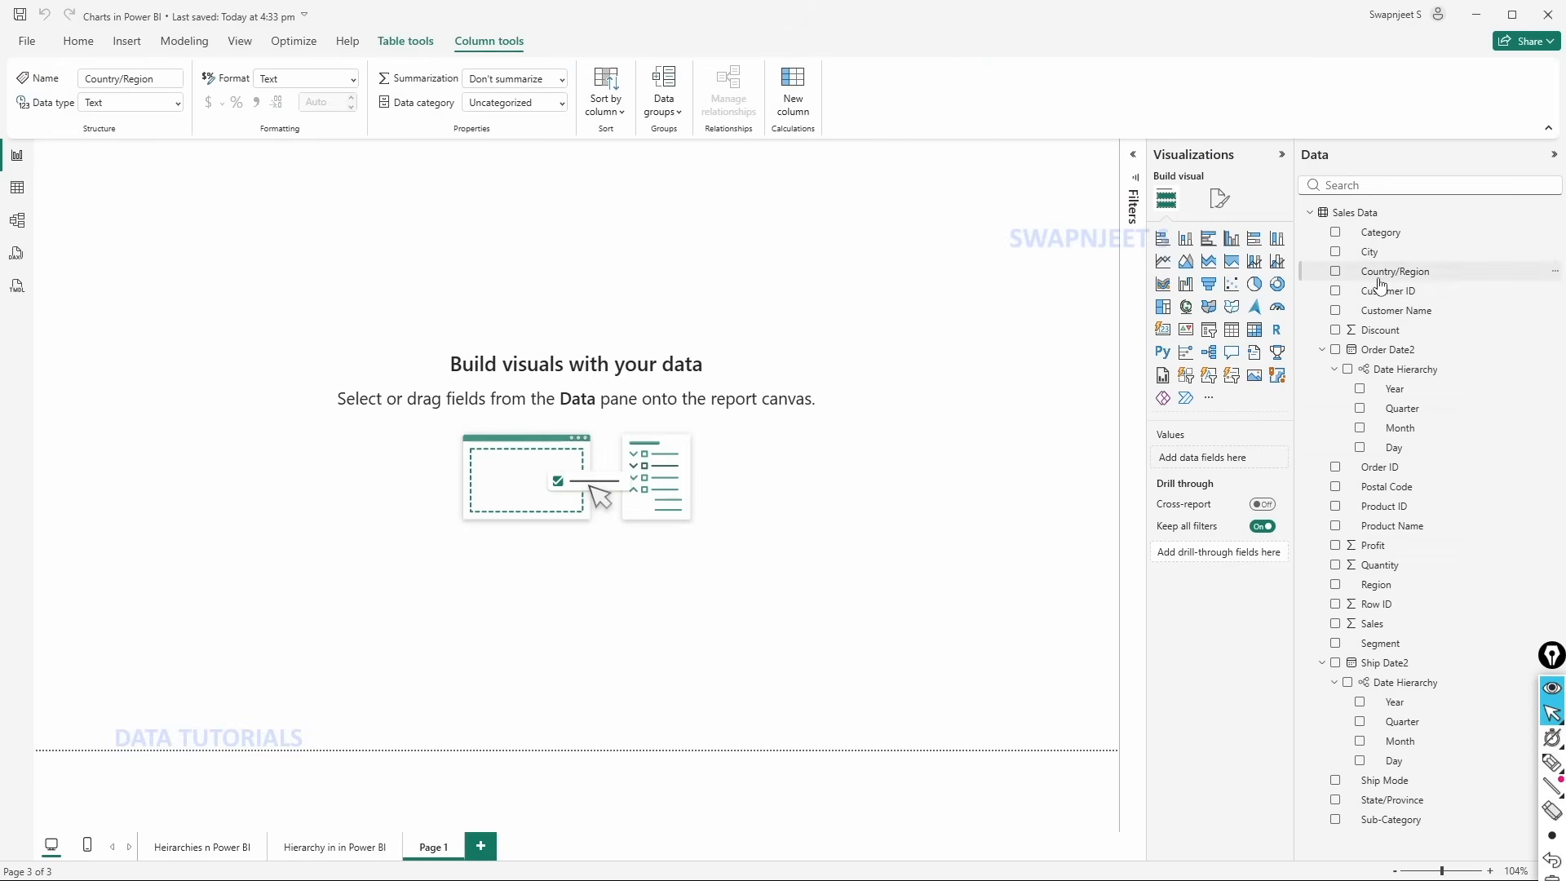
click(1374, 253)
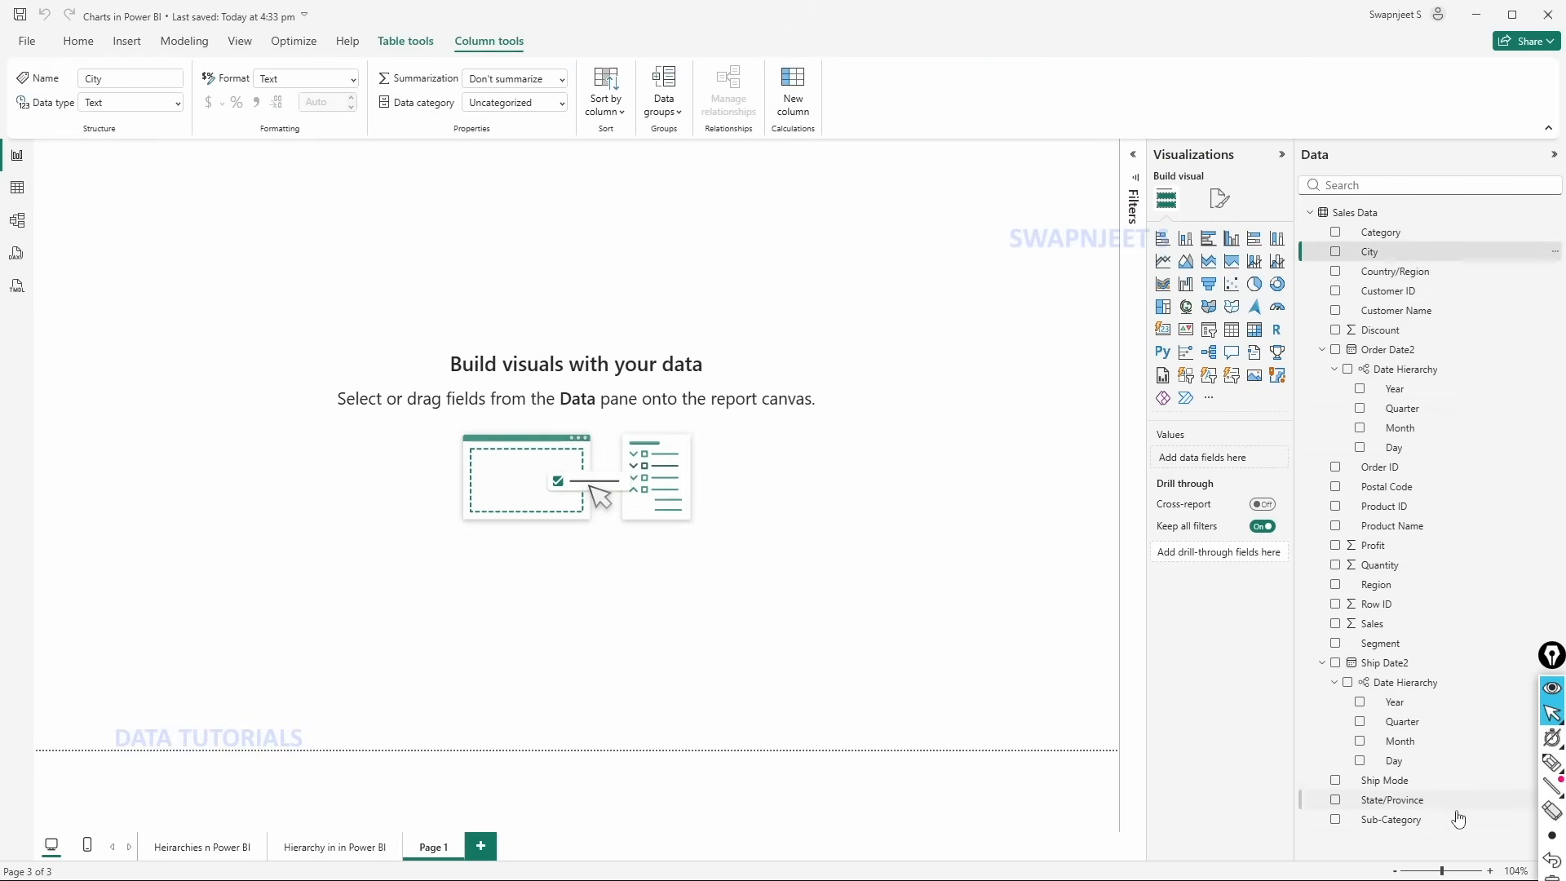
click(1415, 803)
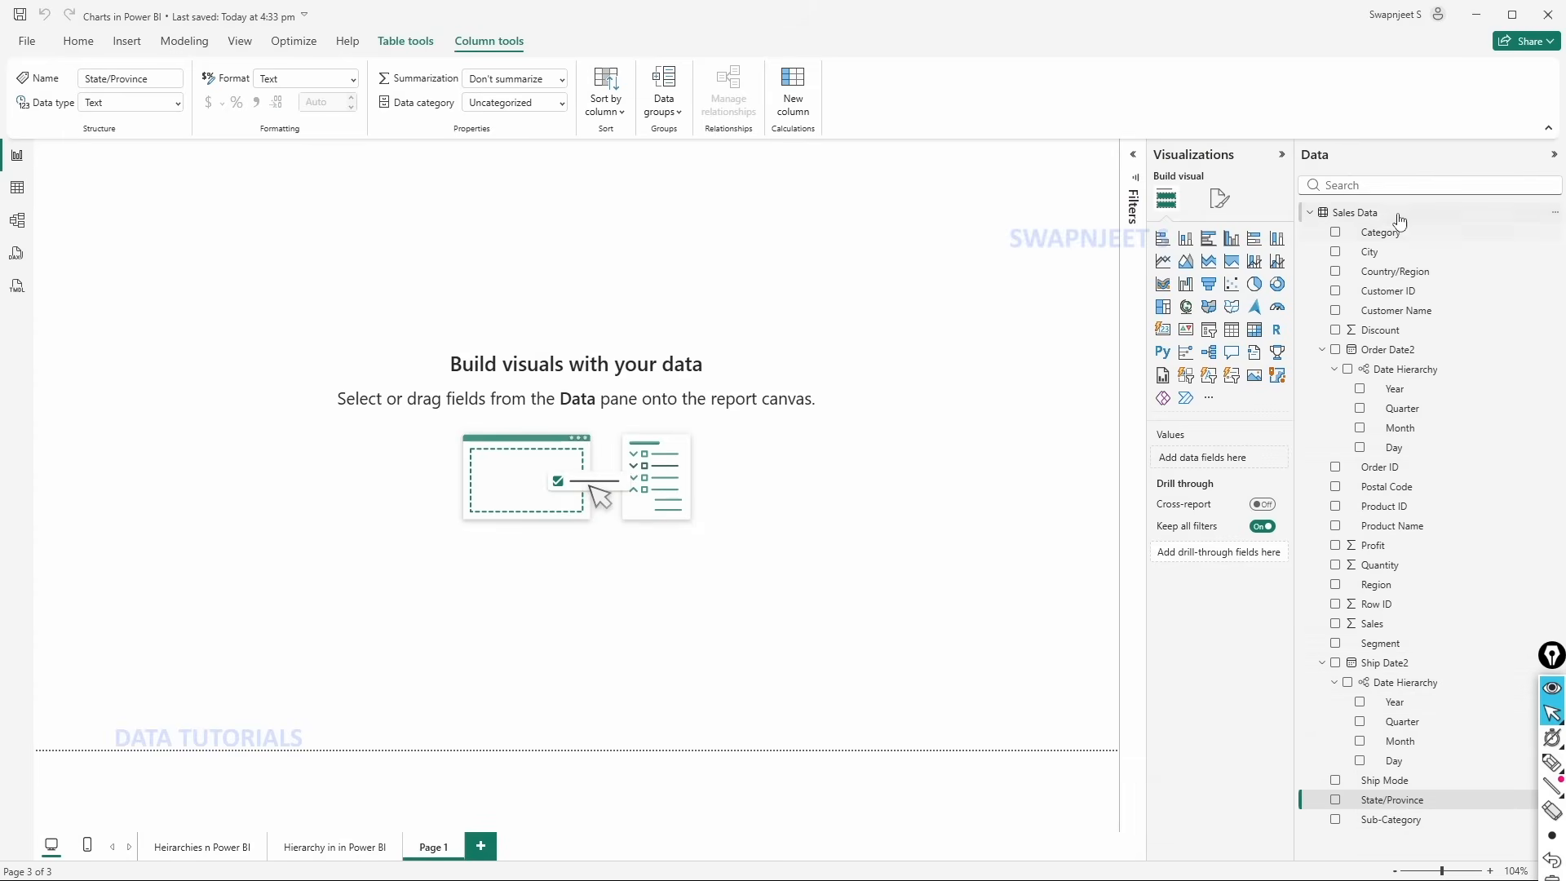
click(1360, 186)
text(z)
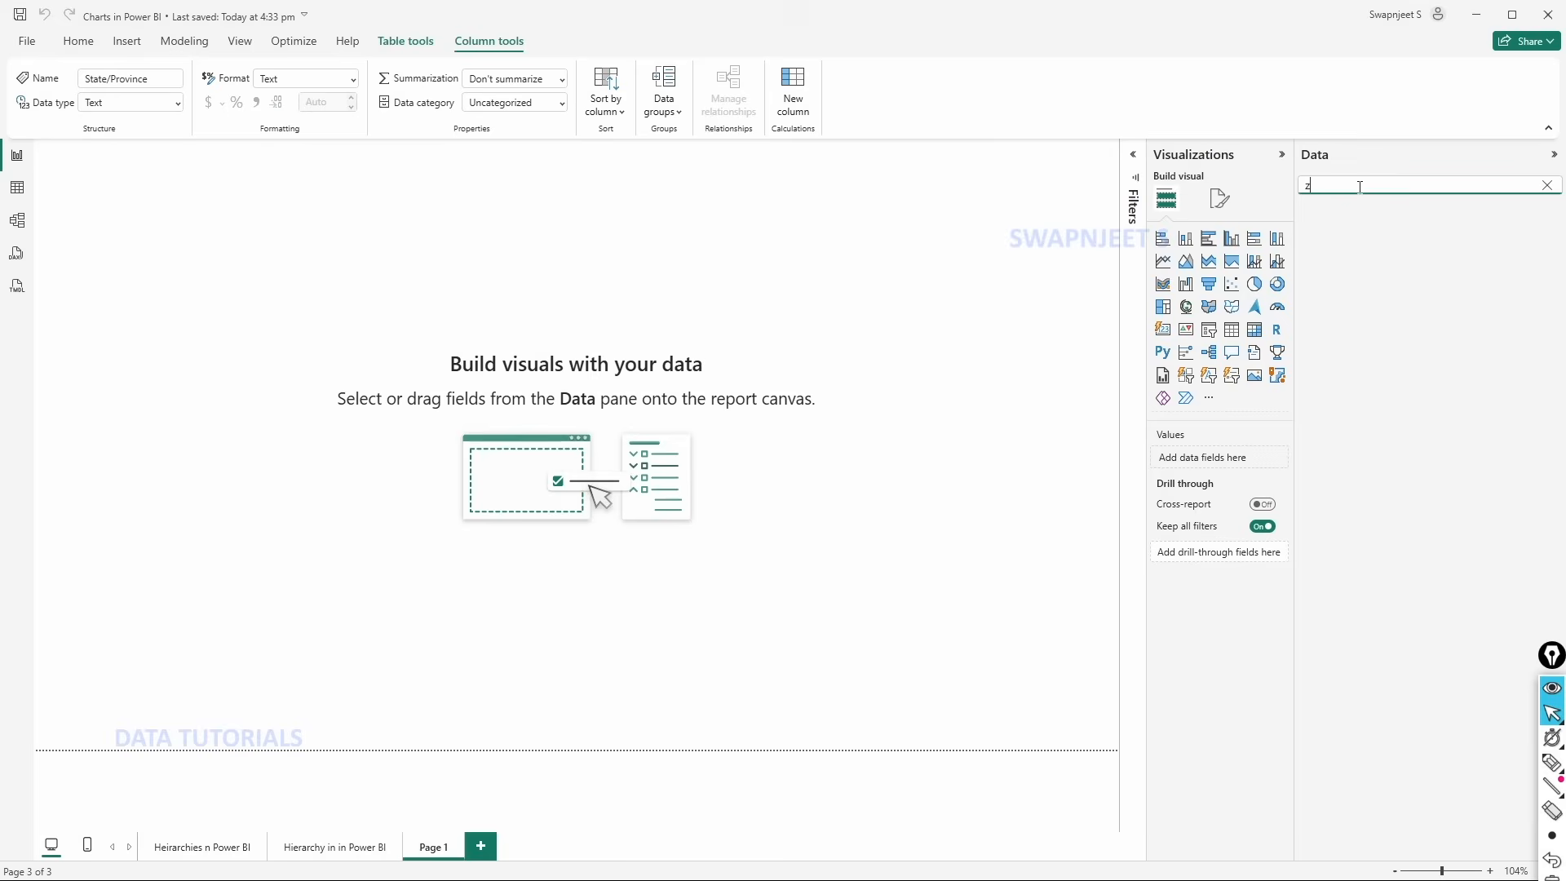
key(BackSpace)
click(1040, 433)
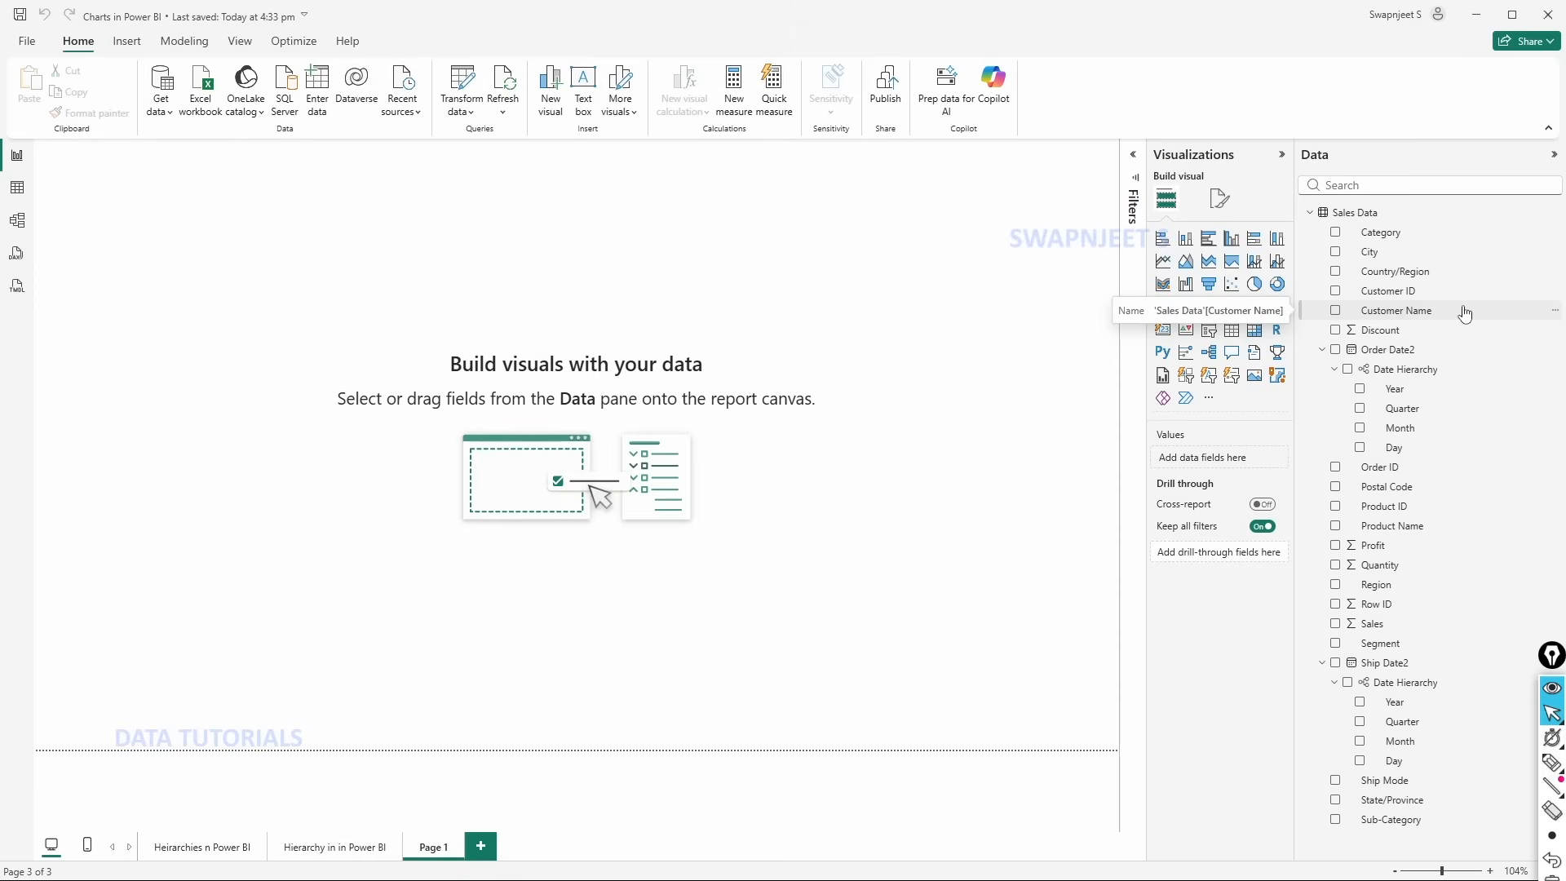
- Create a hierarchy from the Country/Region field and rename it Location
click(1398, 280)
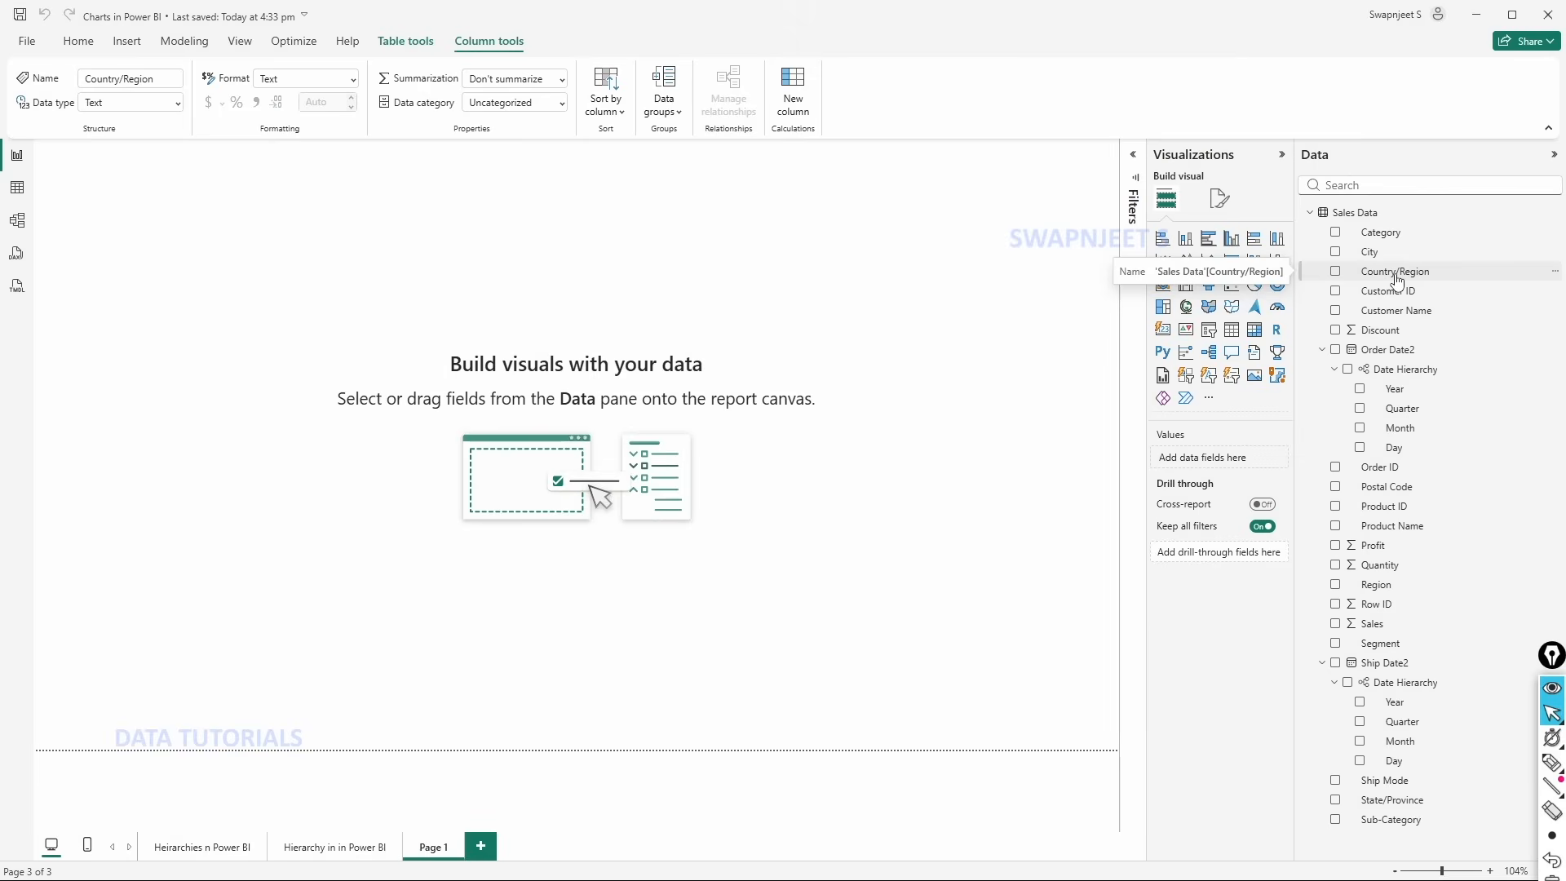
right_click(1398, 280)
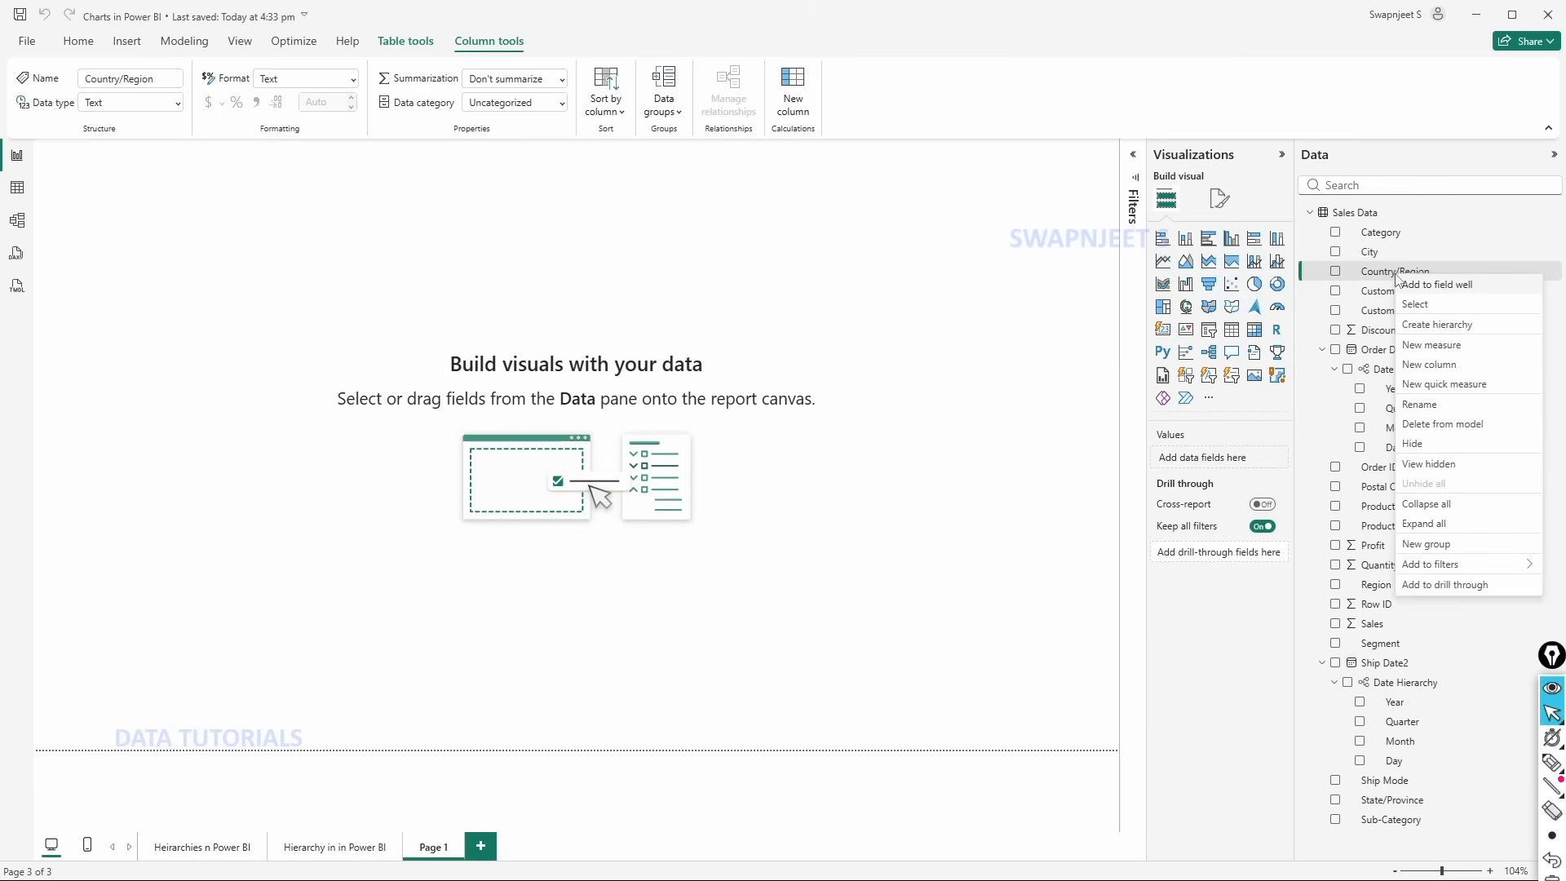
click(1424, 327)
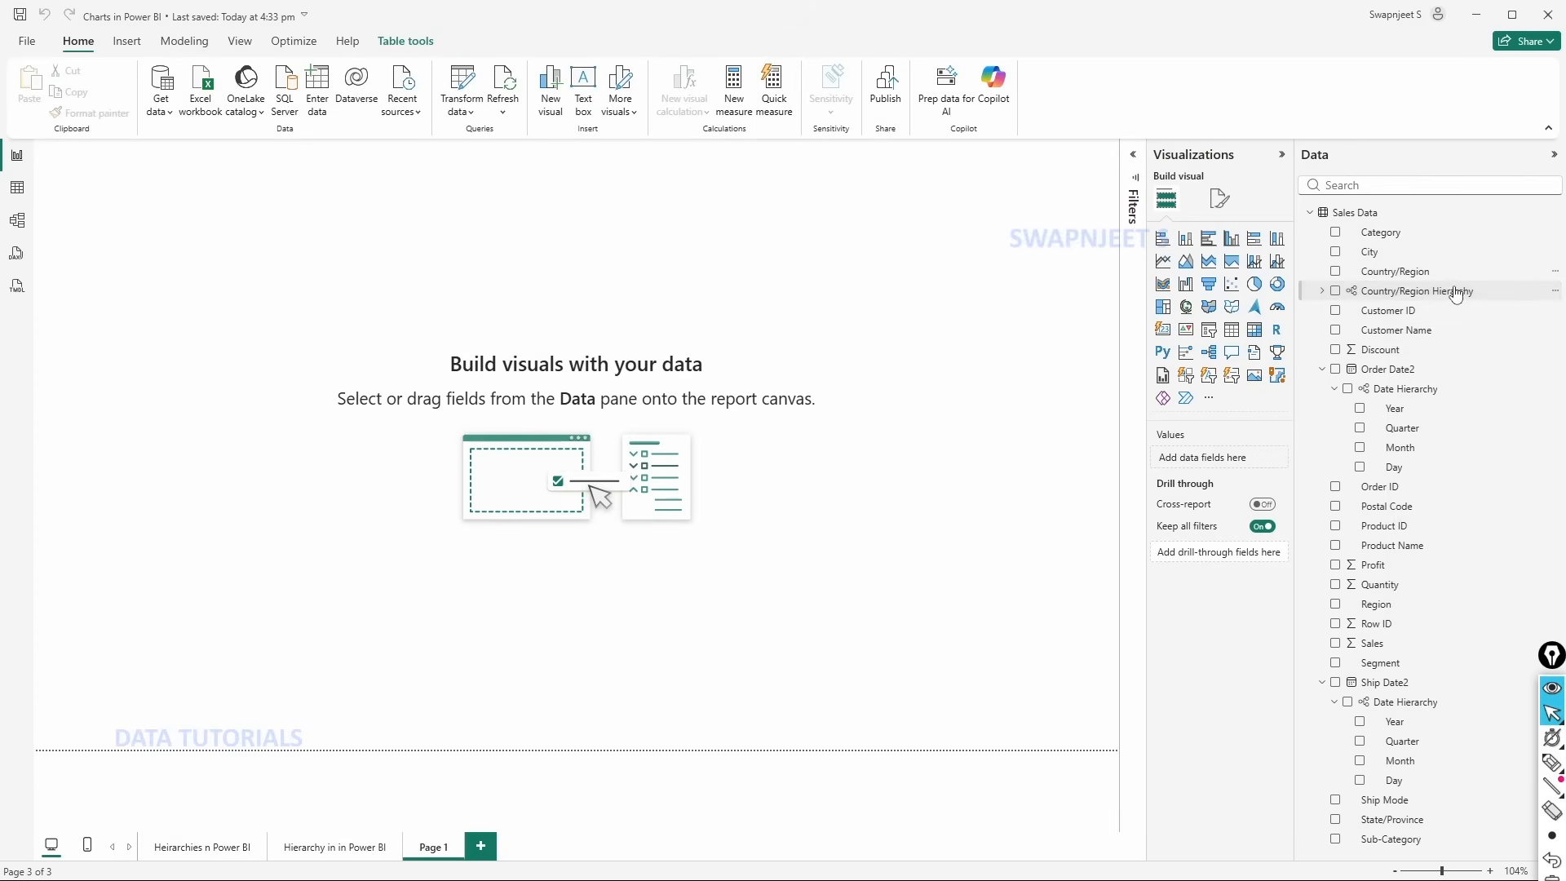
click(1321, 292)
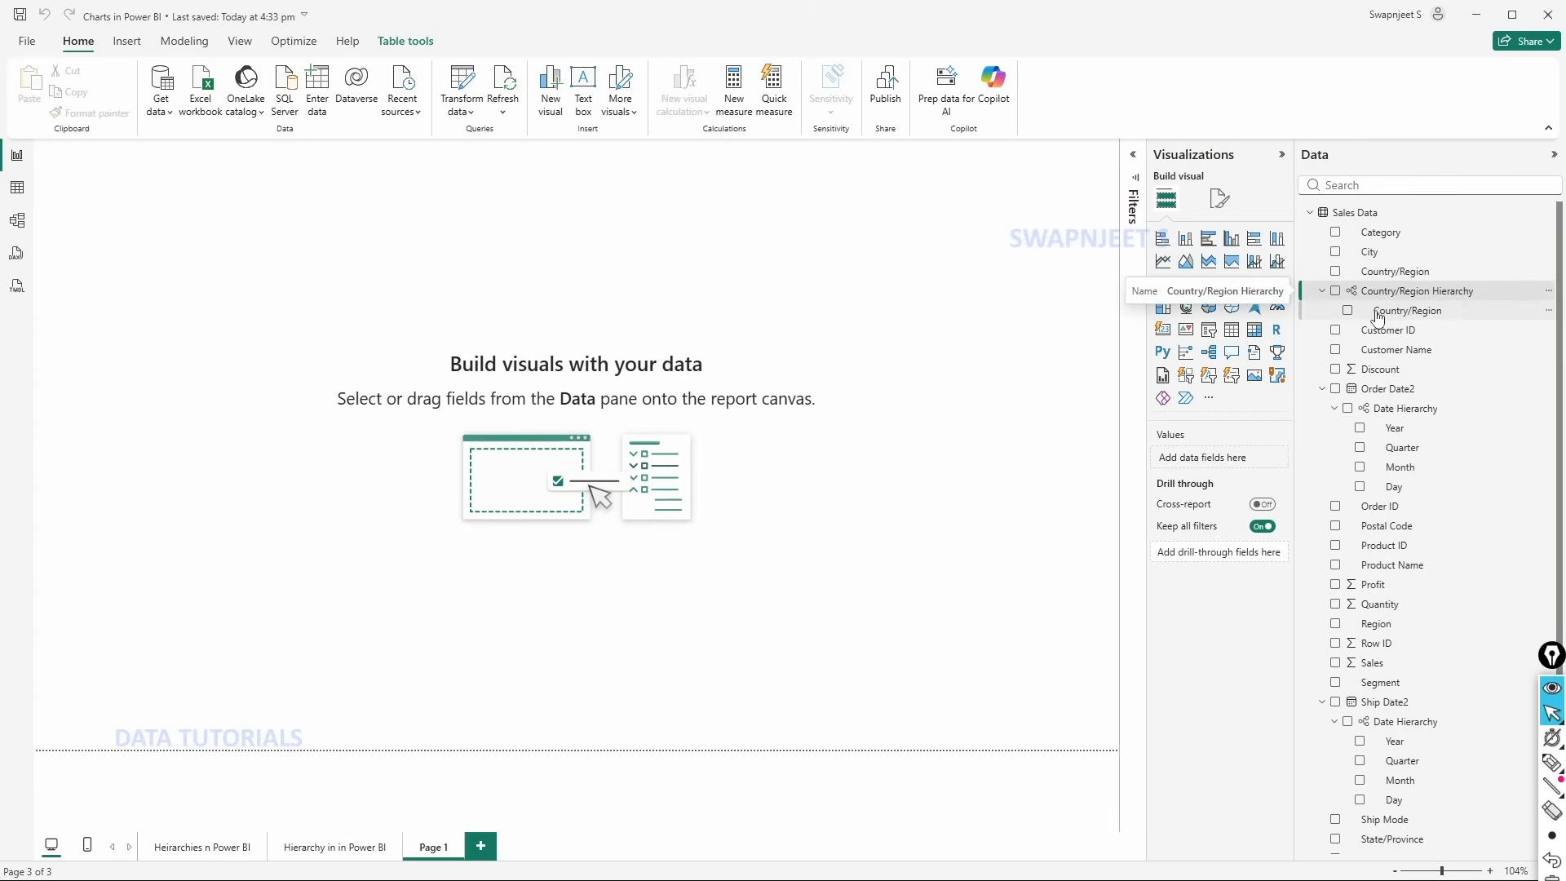
double_click(1426, 292)
text(Location)
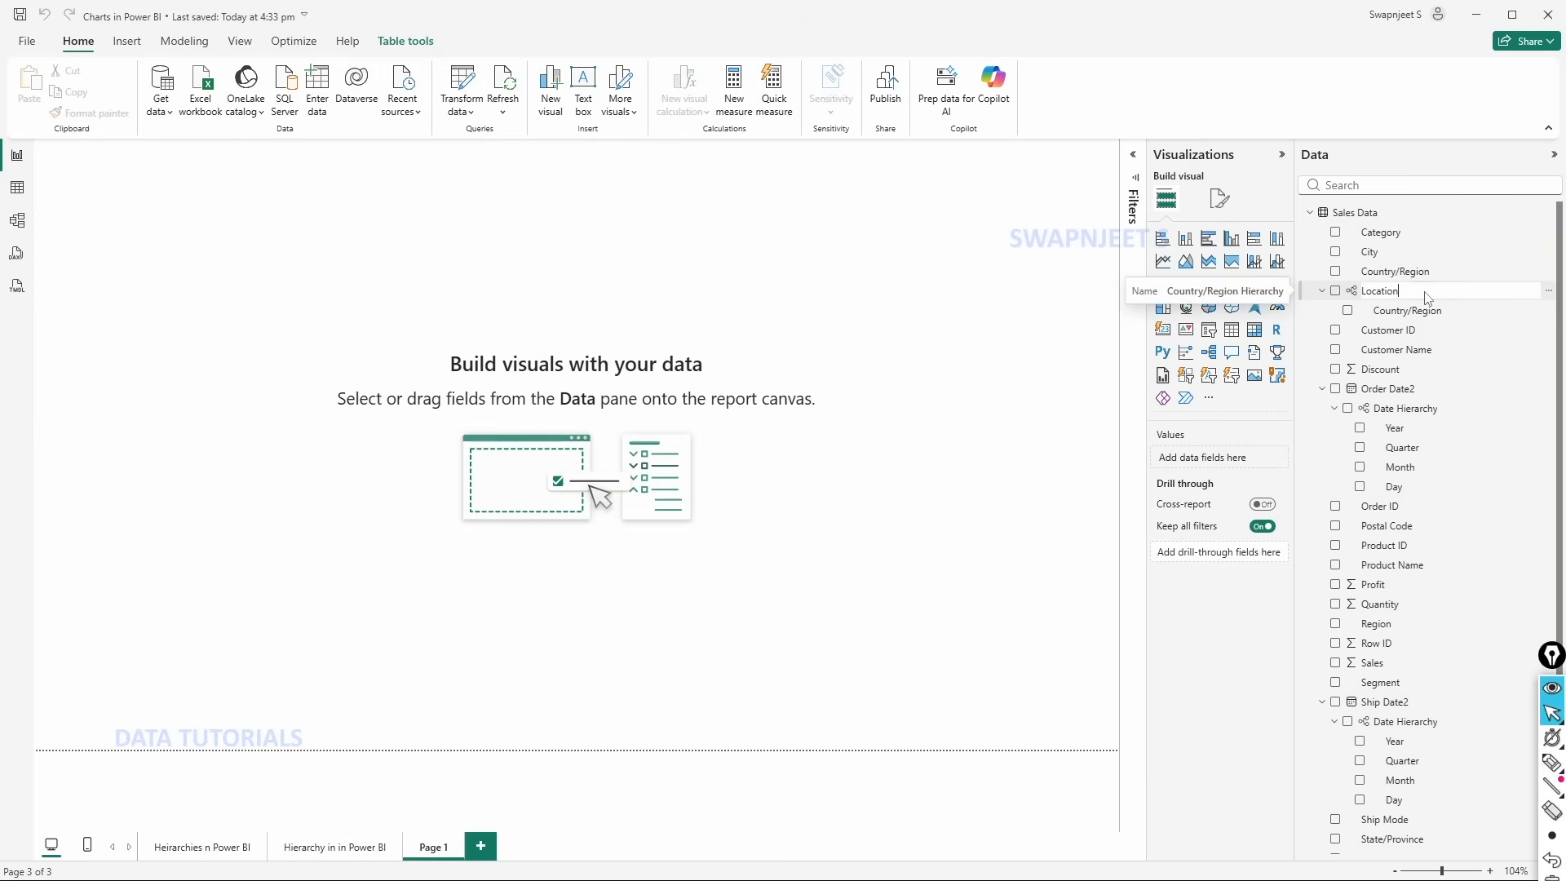
key(Return)
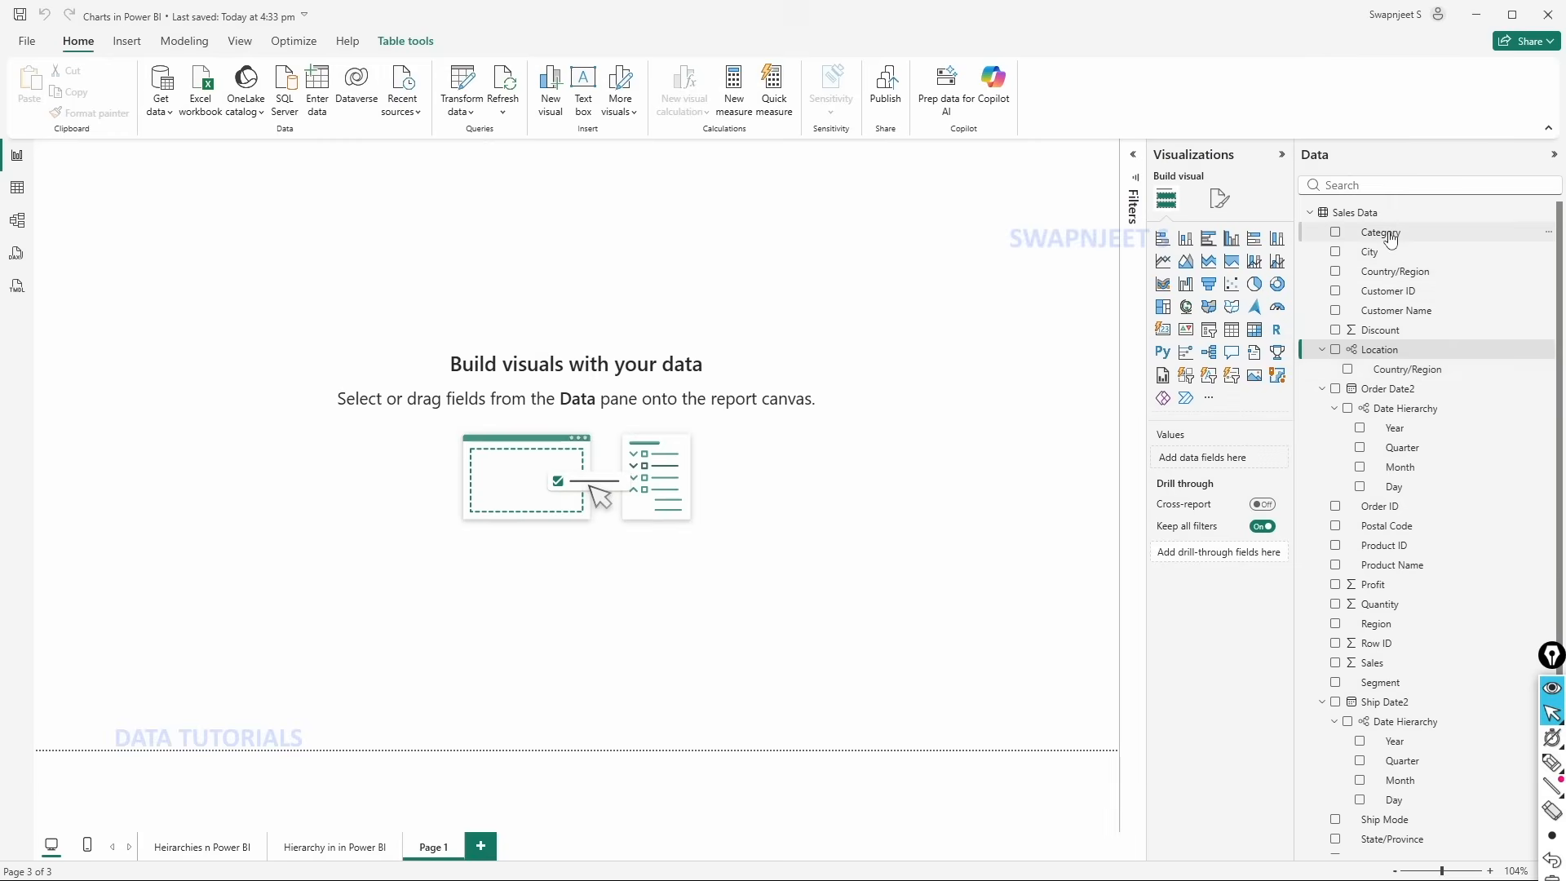
- Add State/Province and then City as lower levels of the Location hierarchy
scroll(1404, 815, down, 1)
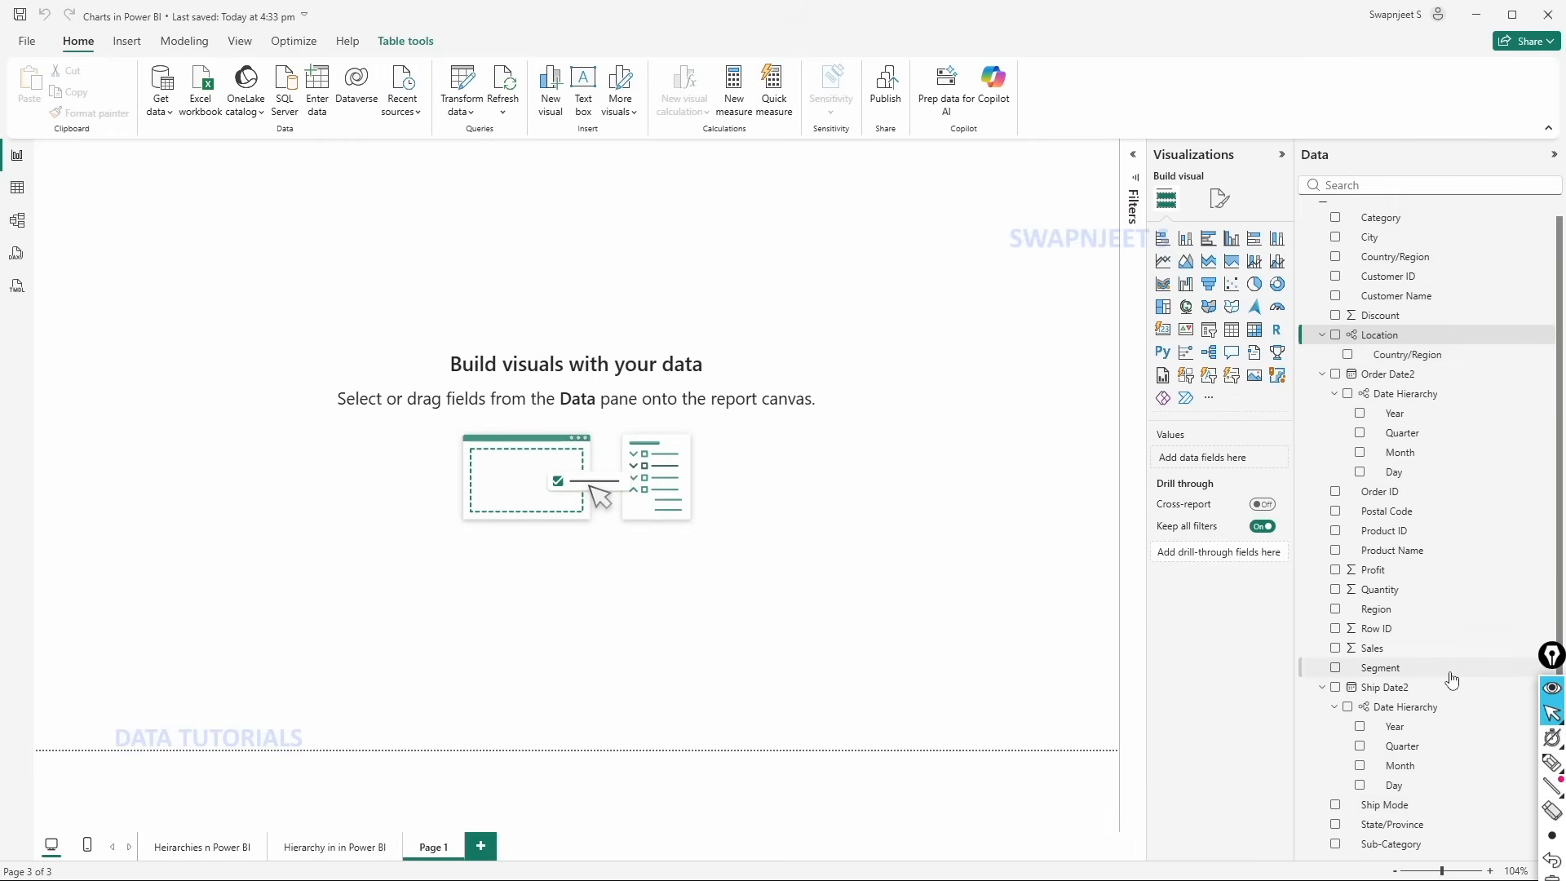
right_click(1401, 833)
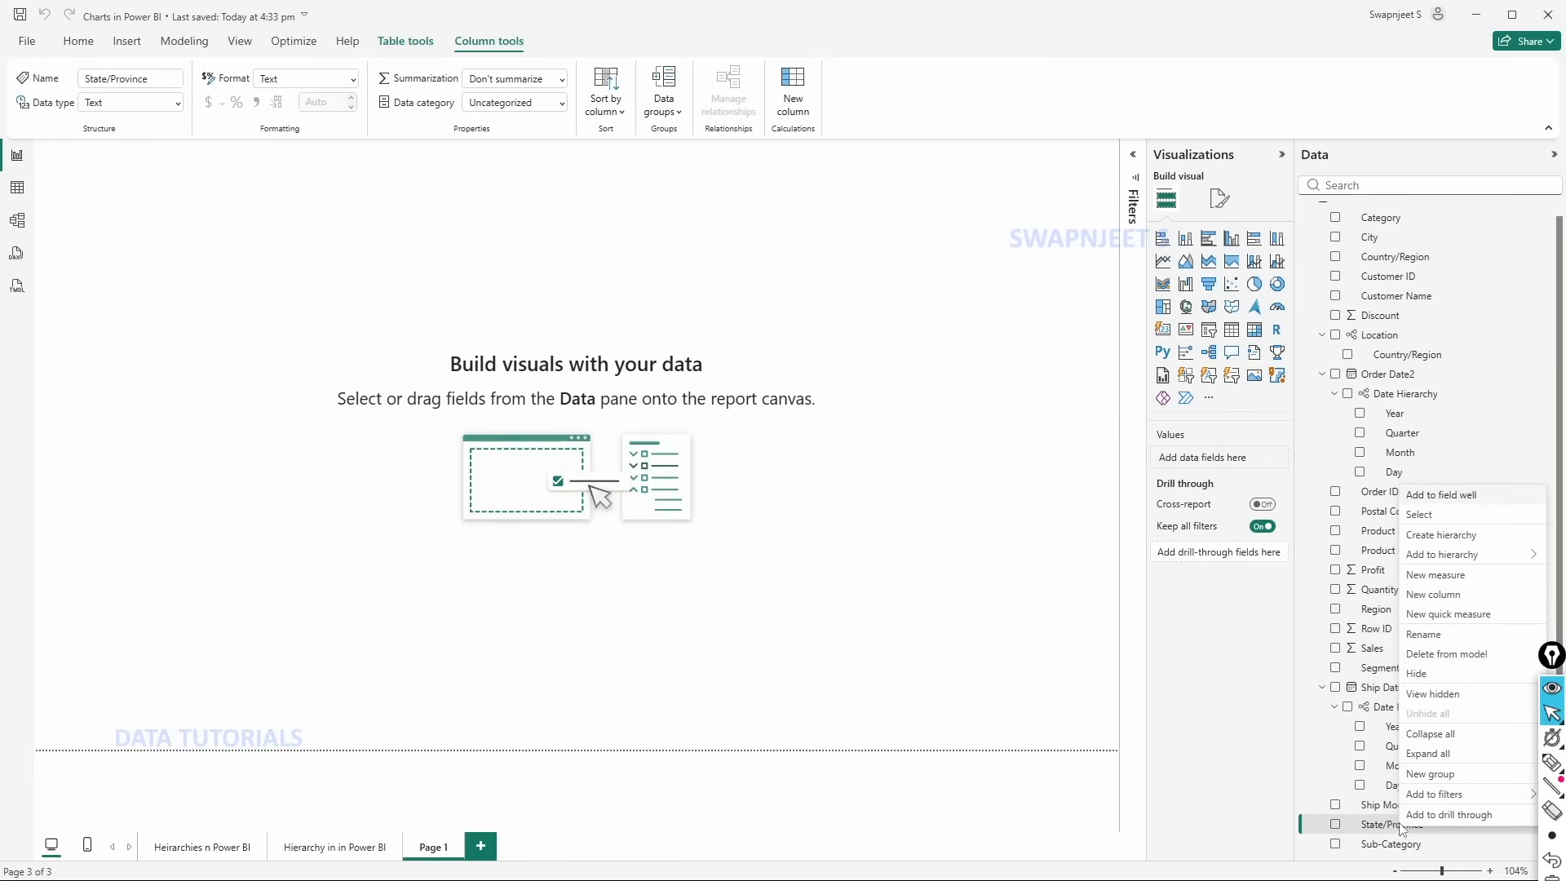
mouse_move(1431, 563)
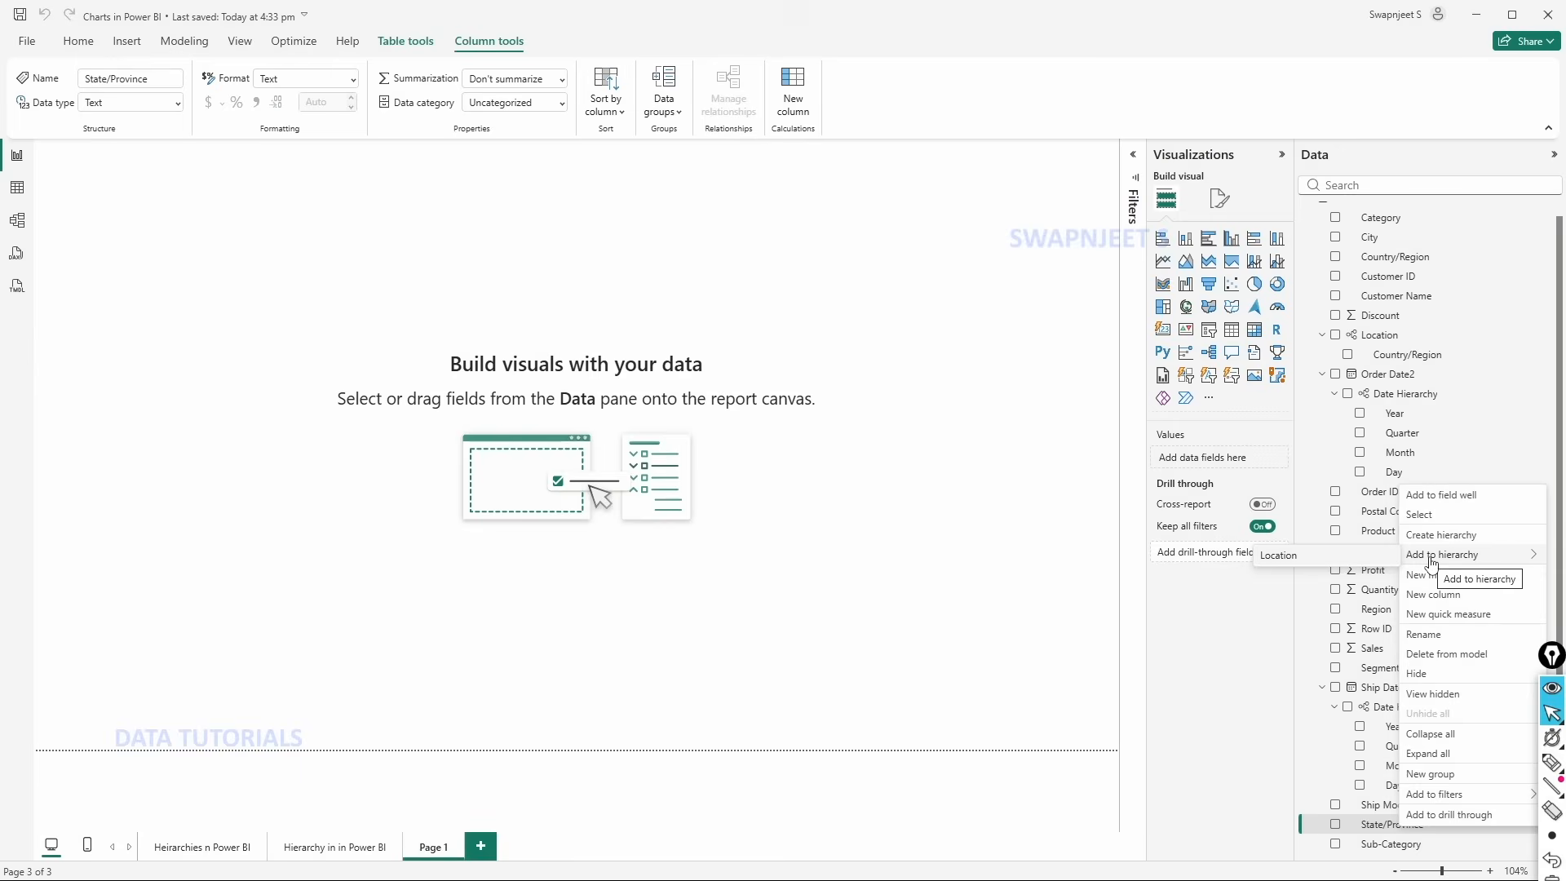
click(1289, 563)
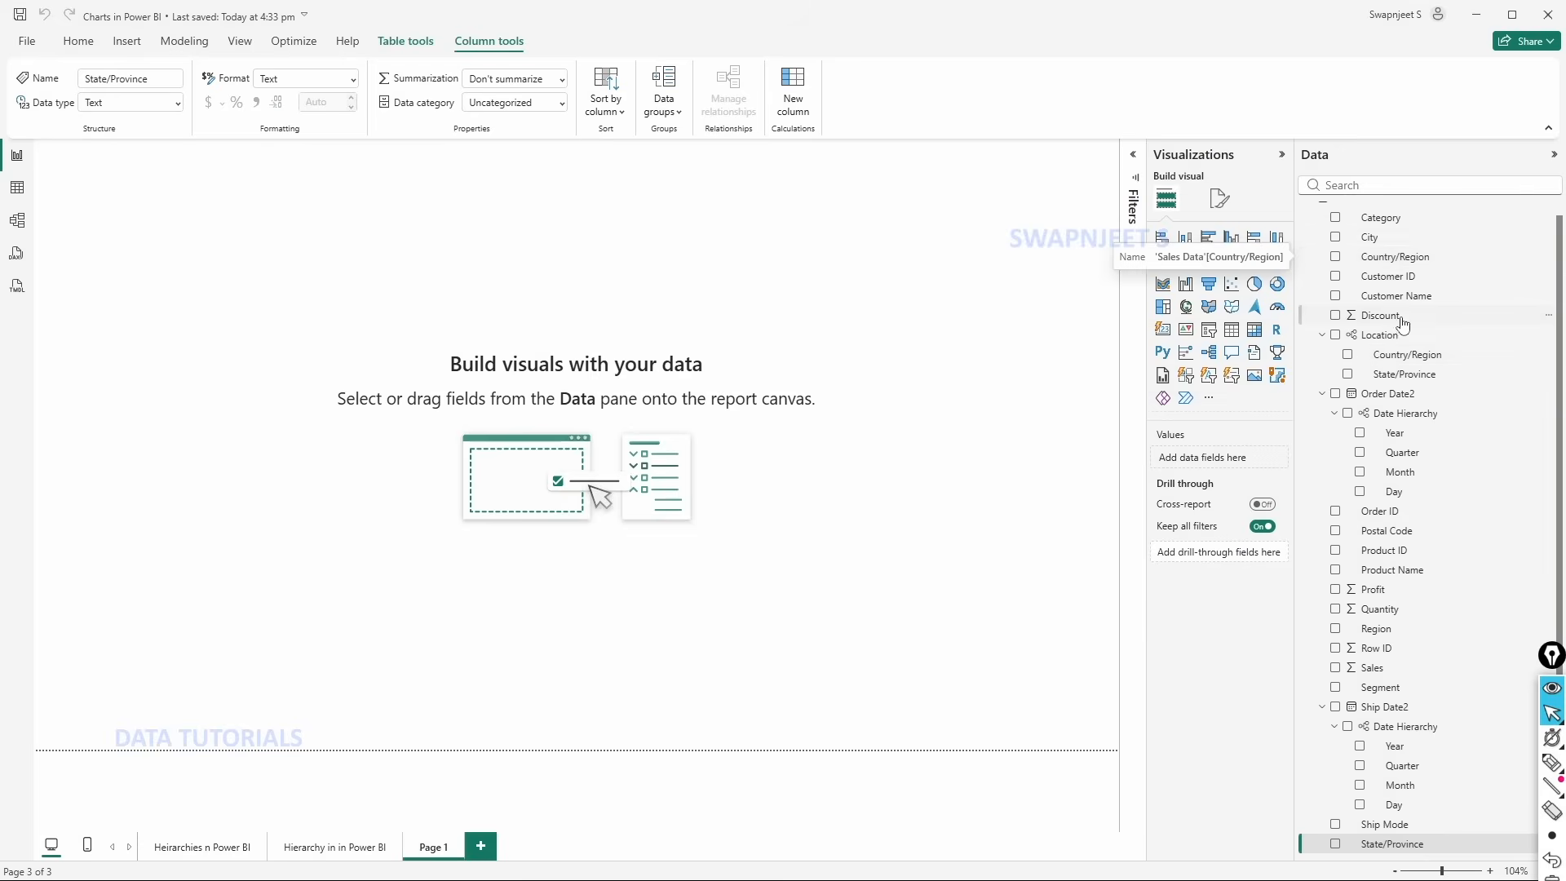
right_click(1376, 248)
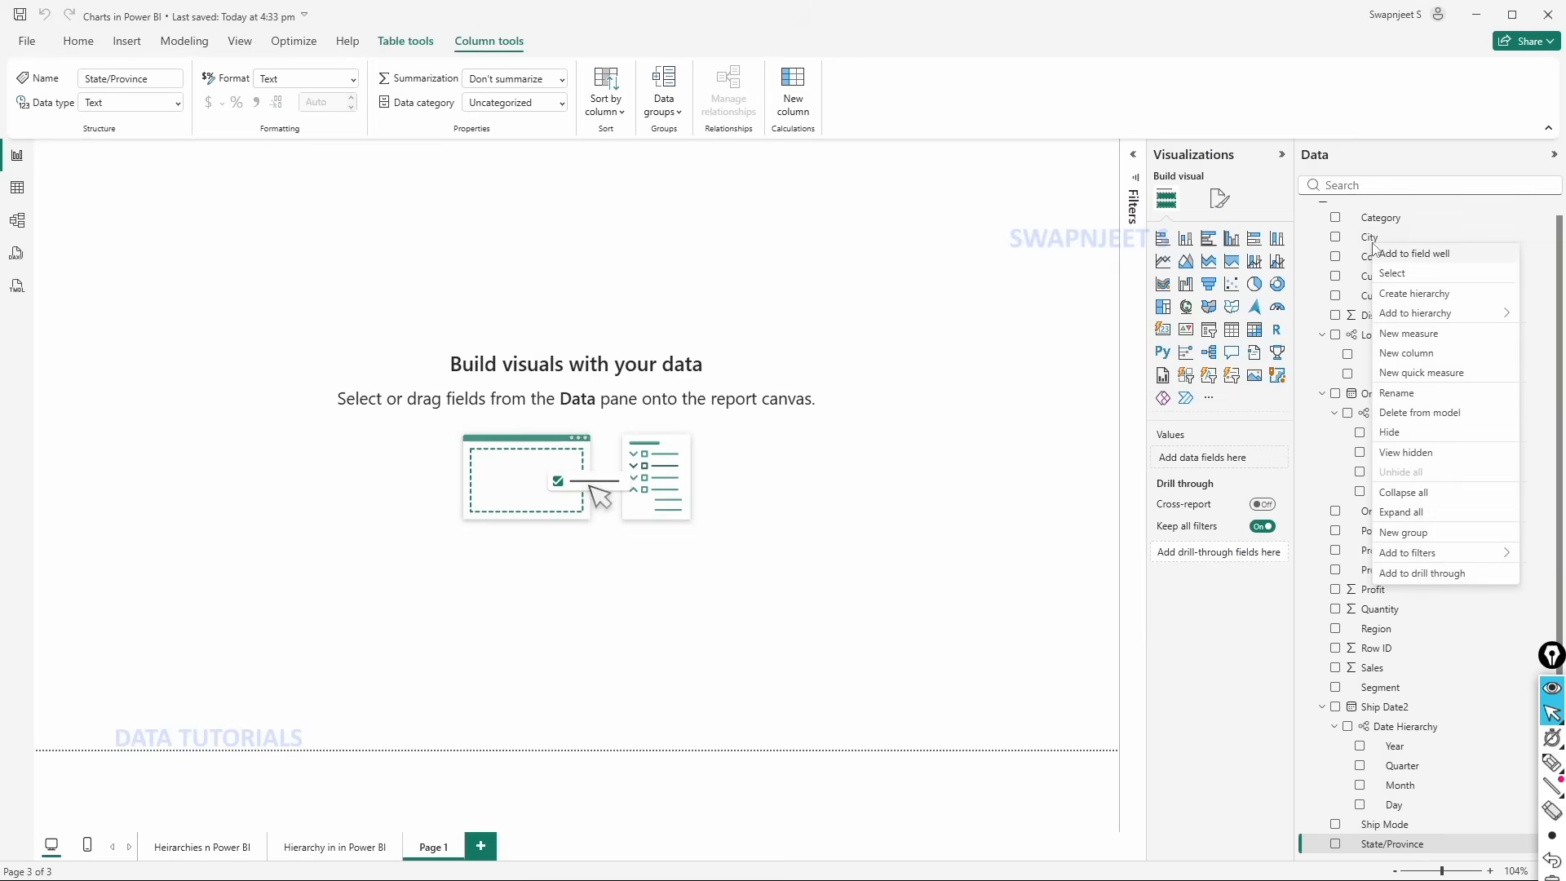
mouse_move(1392, 313)
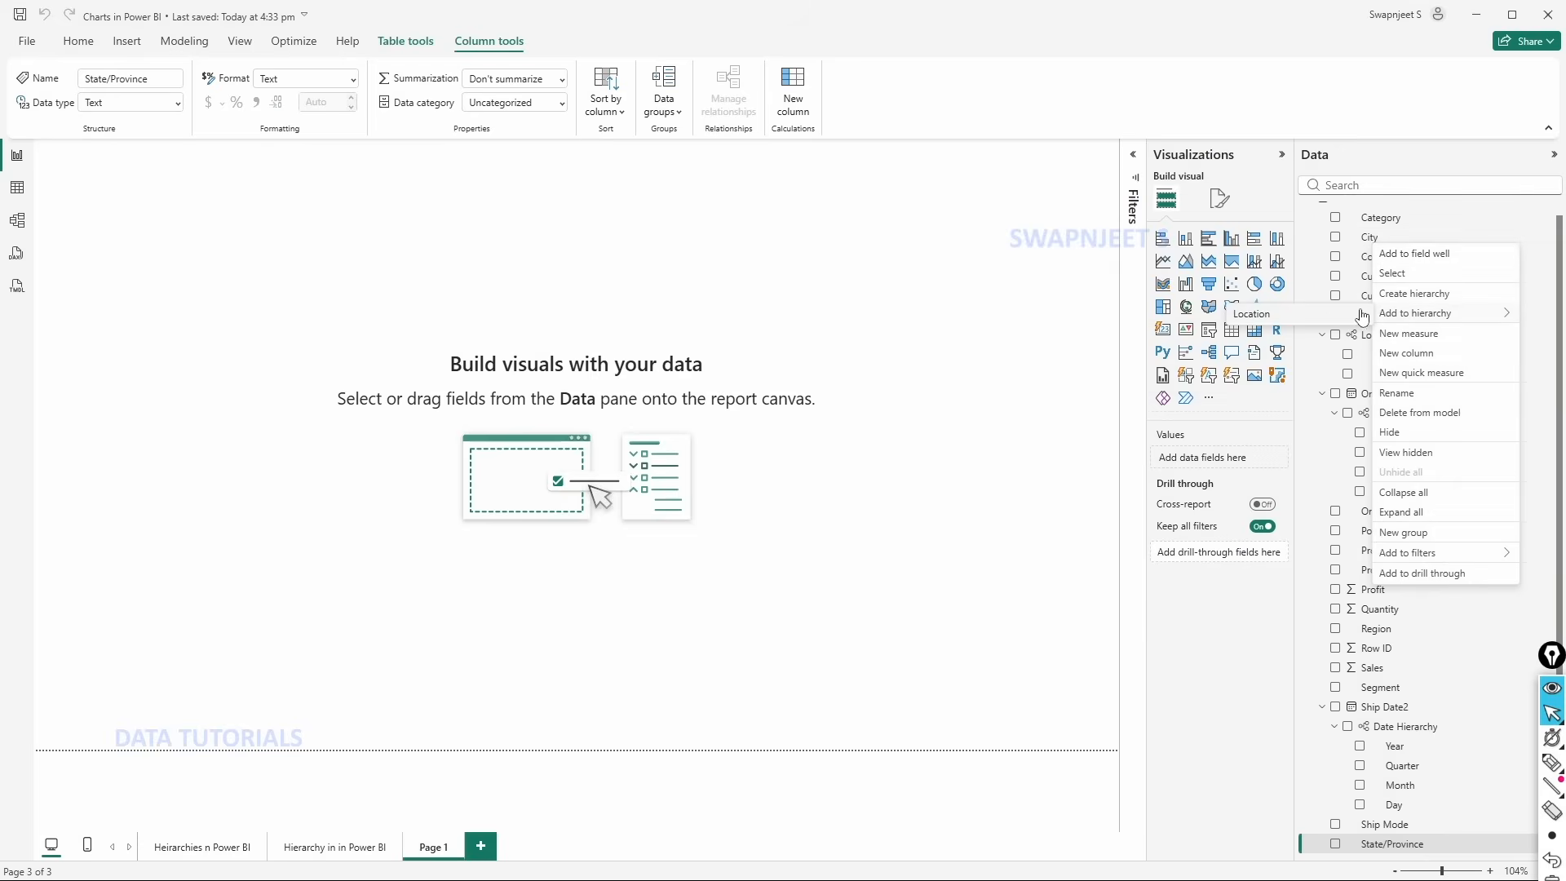
click(1289, 314)
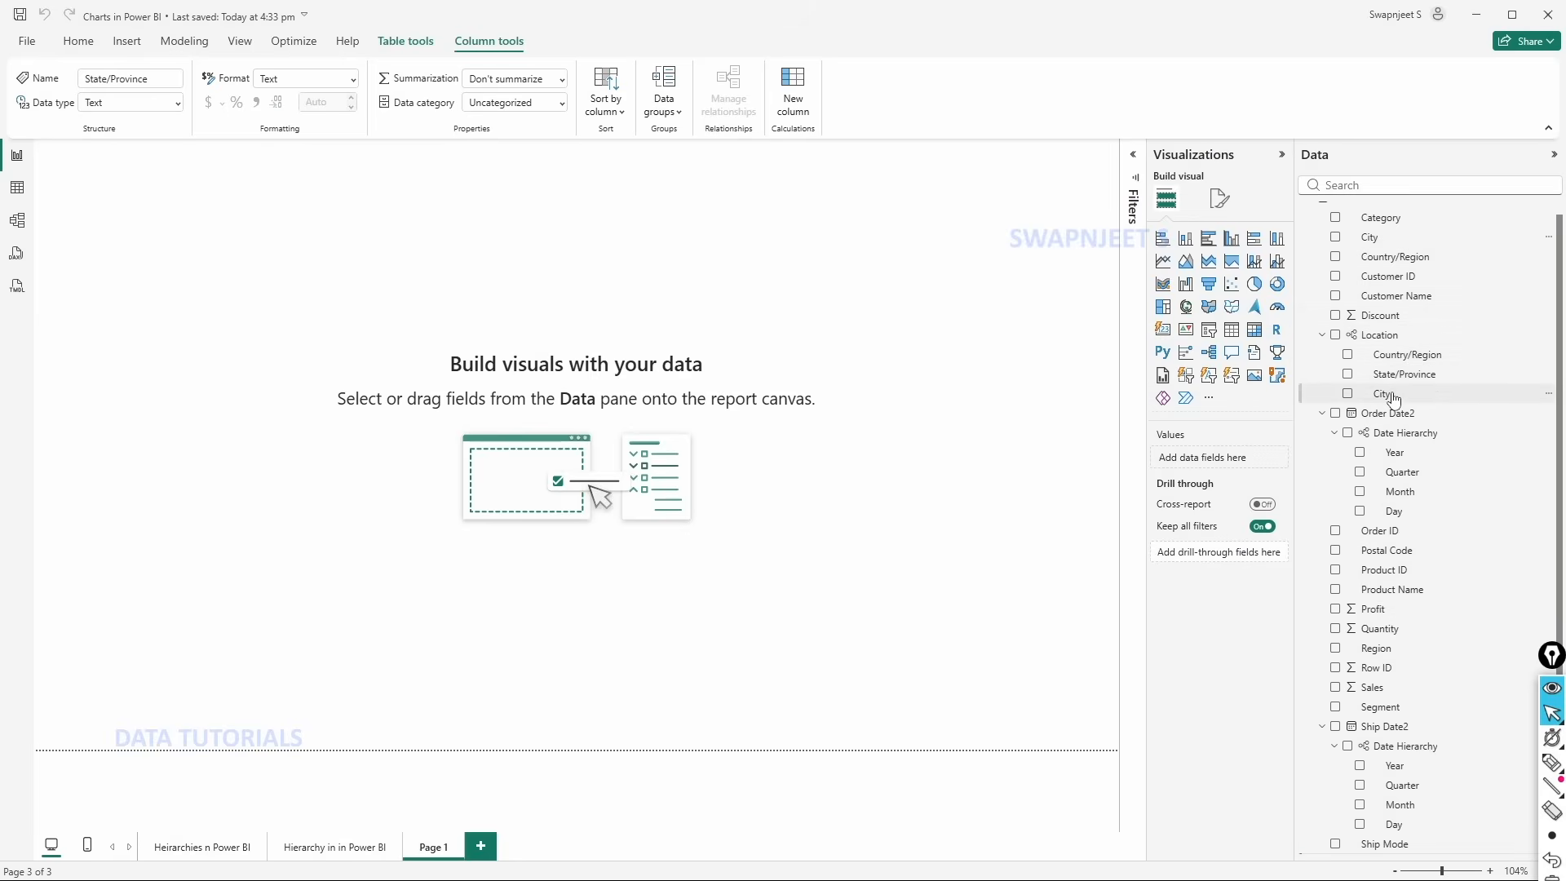
click(1005, 488)
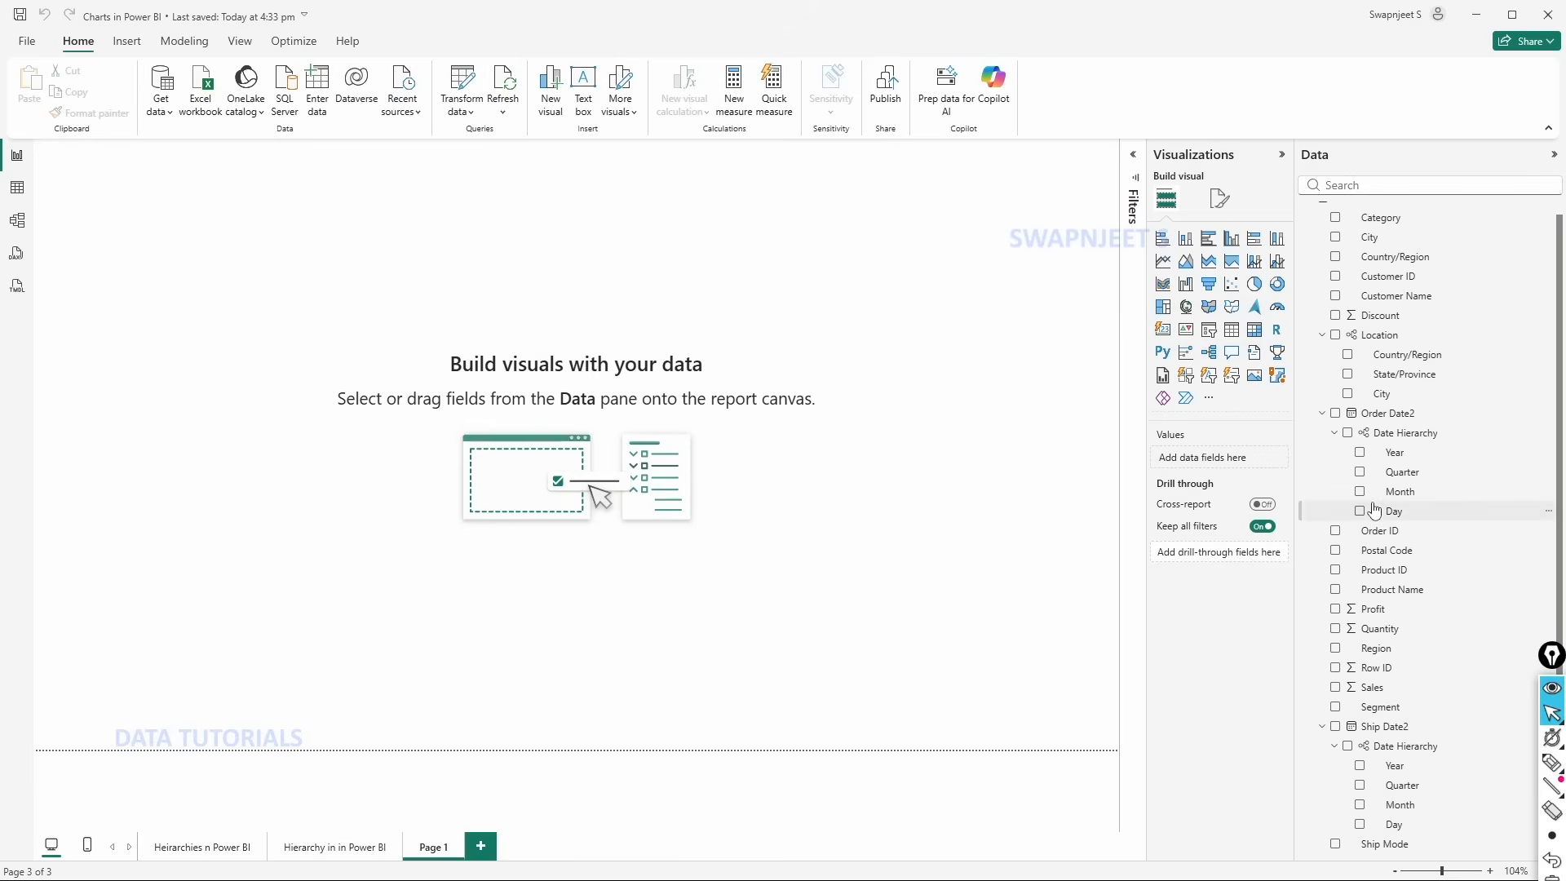
- Examine the Category, Sub-Category and Product Name fields in the Sales Data table as candidates for a product hierarchy
scroll(1377, 489, up, 1)
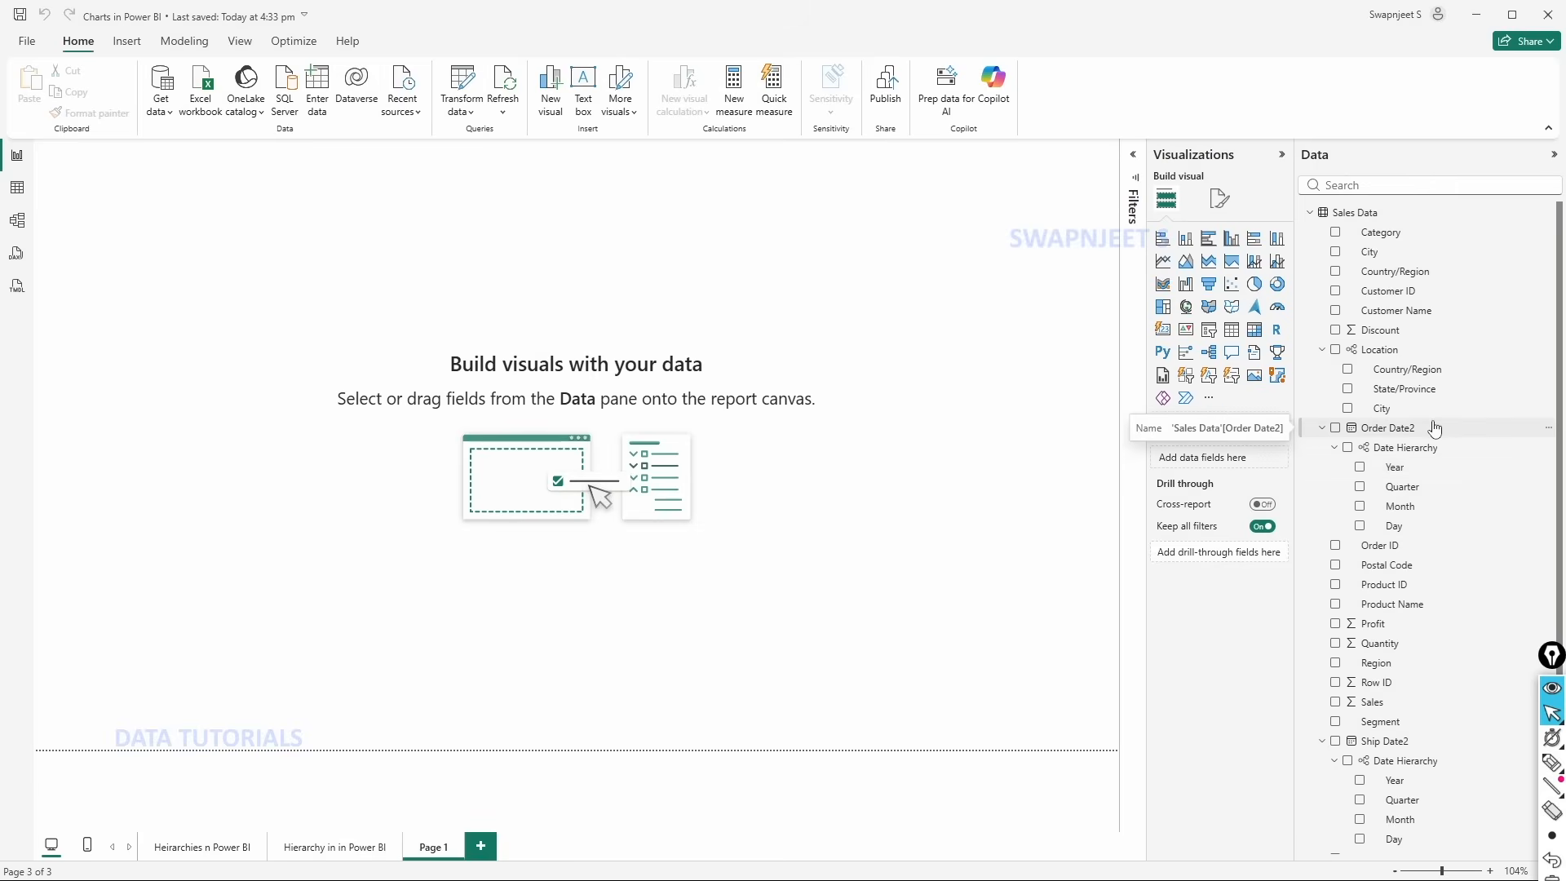
scroll(1435, 429, down, 1)
scroll(1454, 457, up, 1)
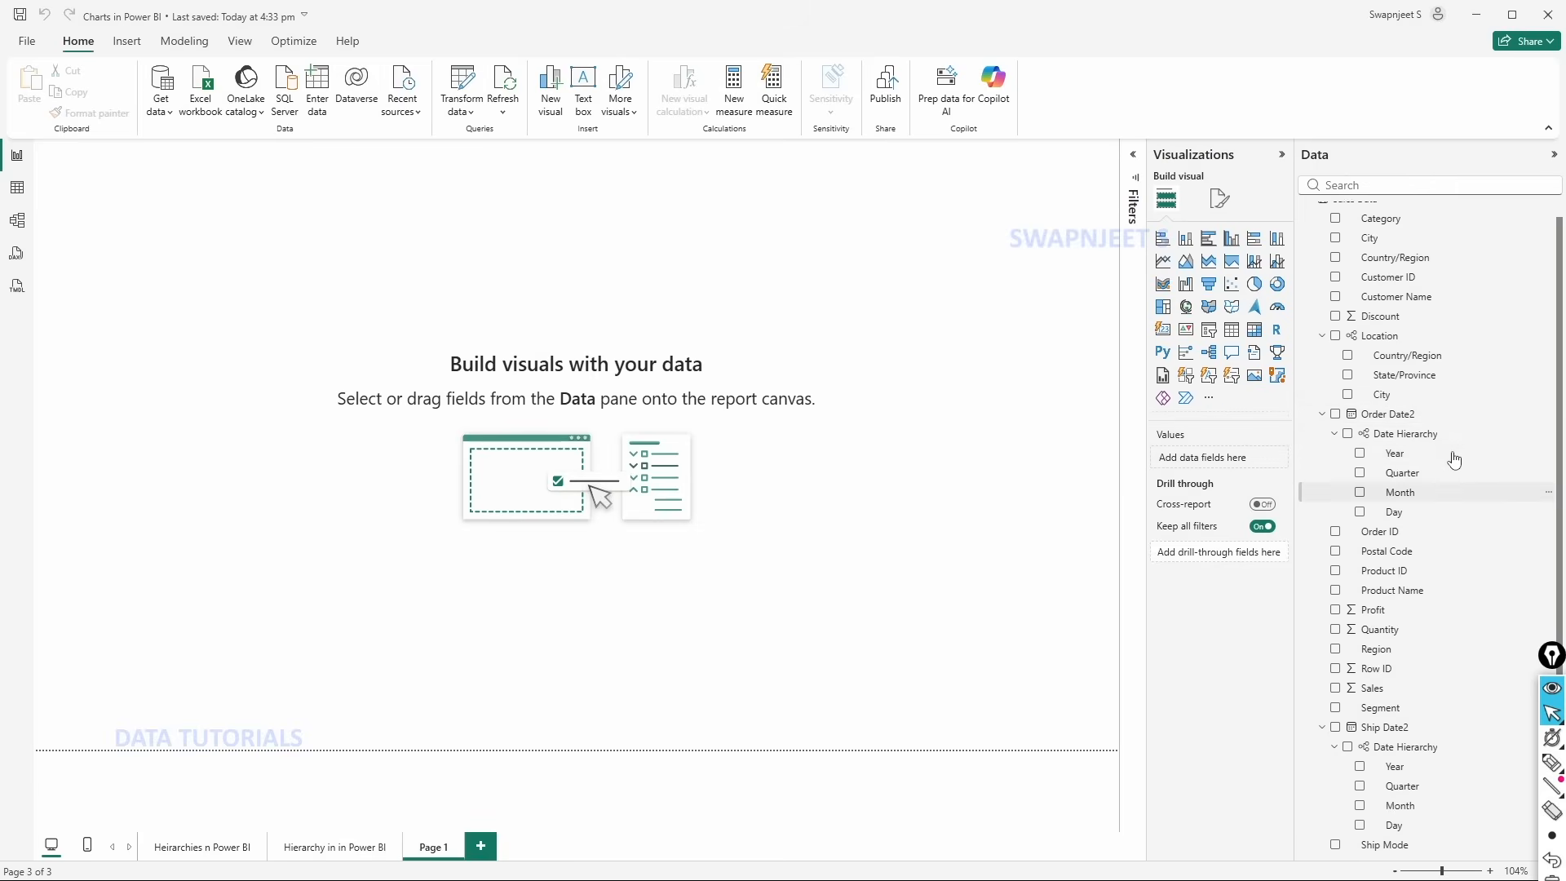
click(1401, 236)
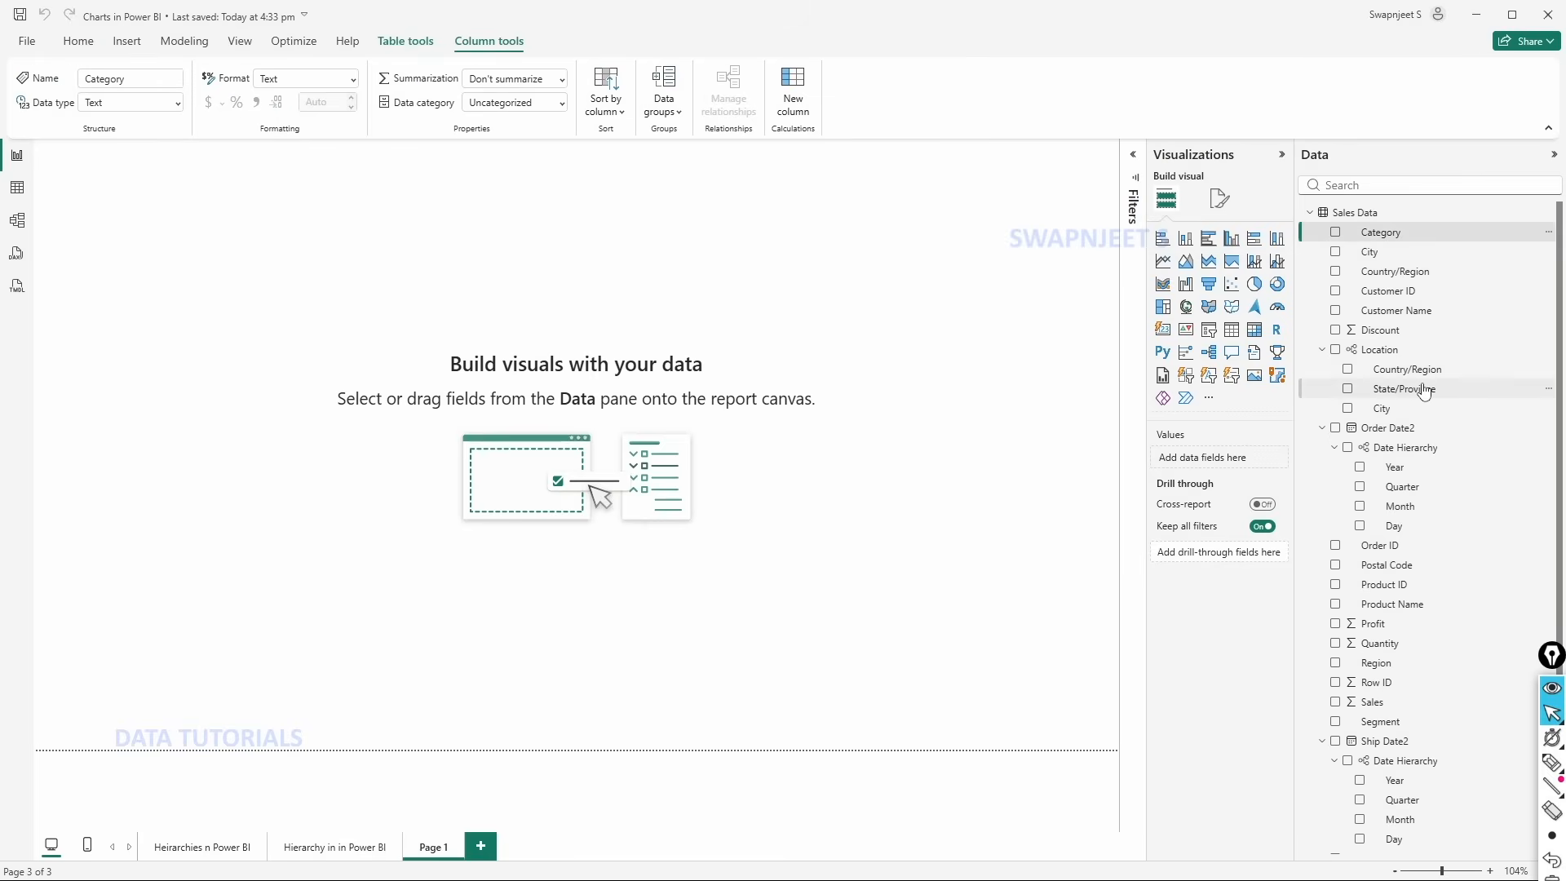
scroll(1406, 391, down, 1)
click(1404, 560)
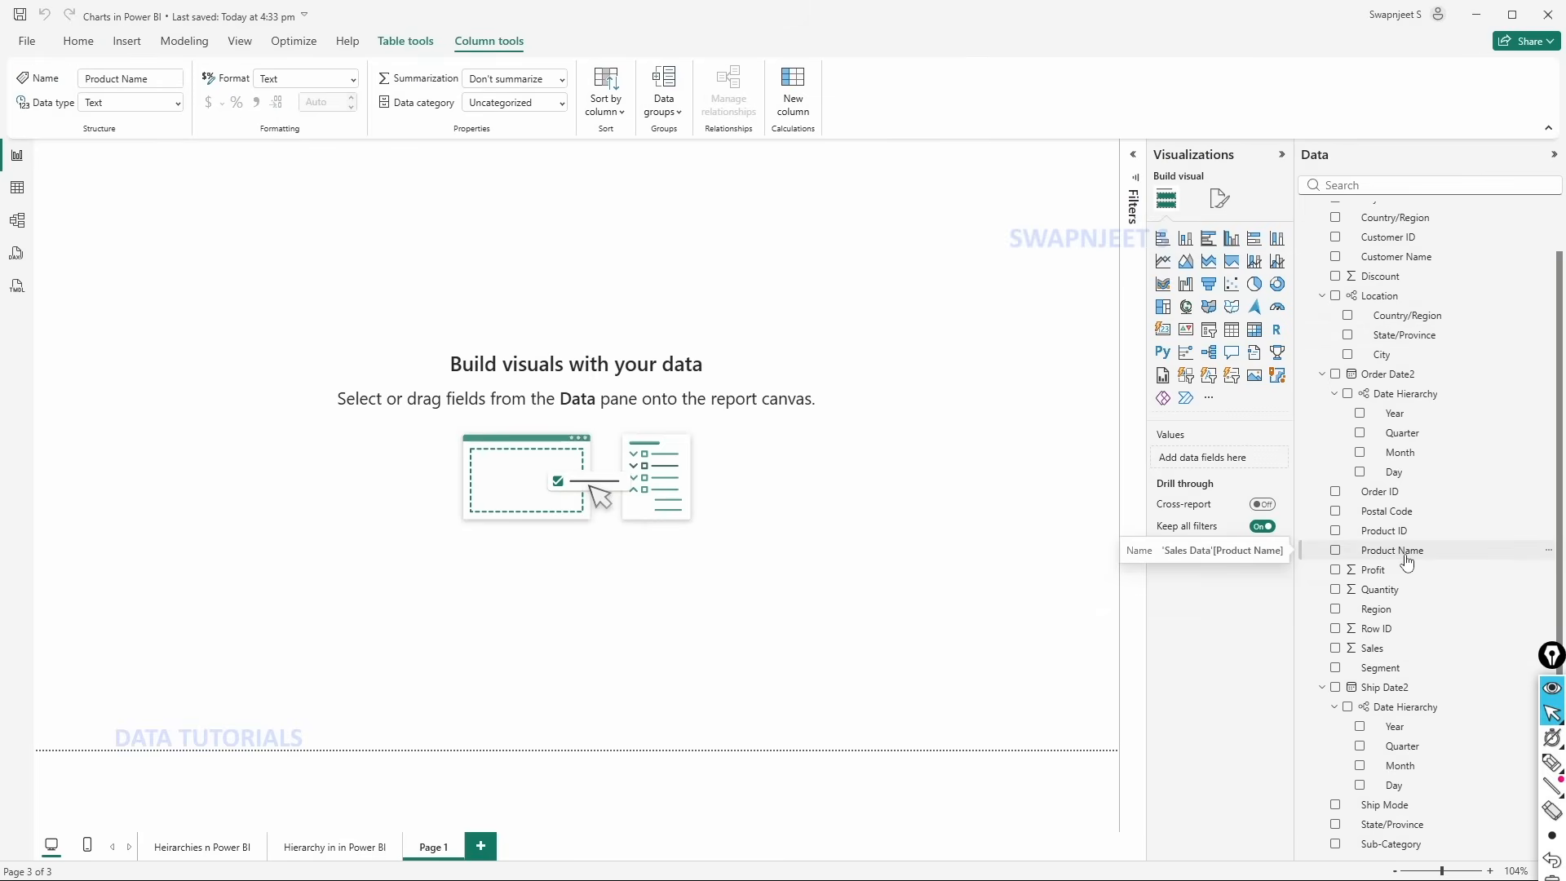
scroll(1407, 561, up, 1)
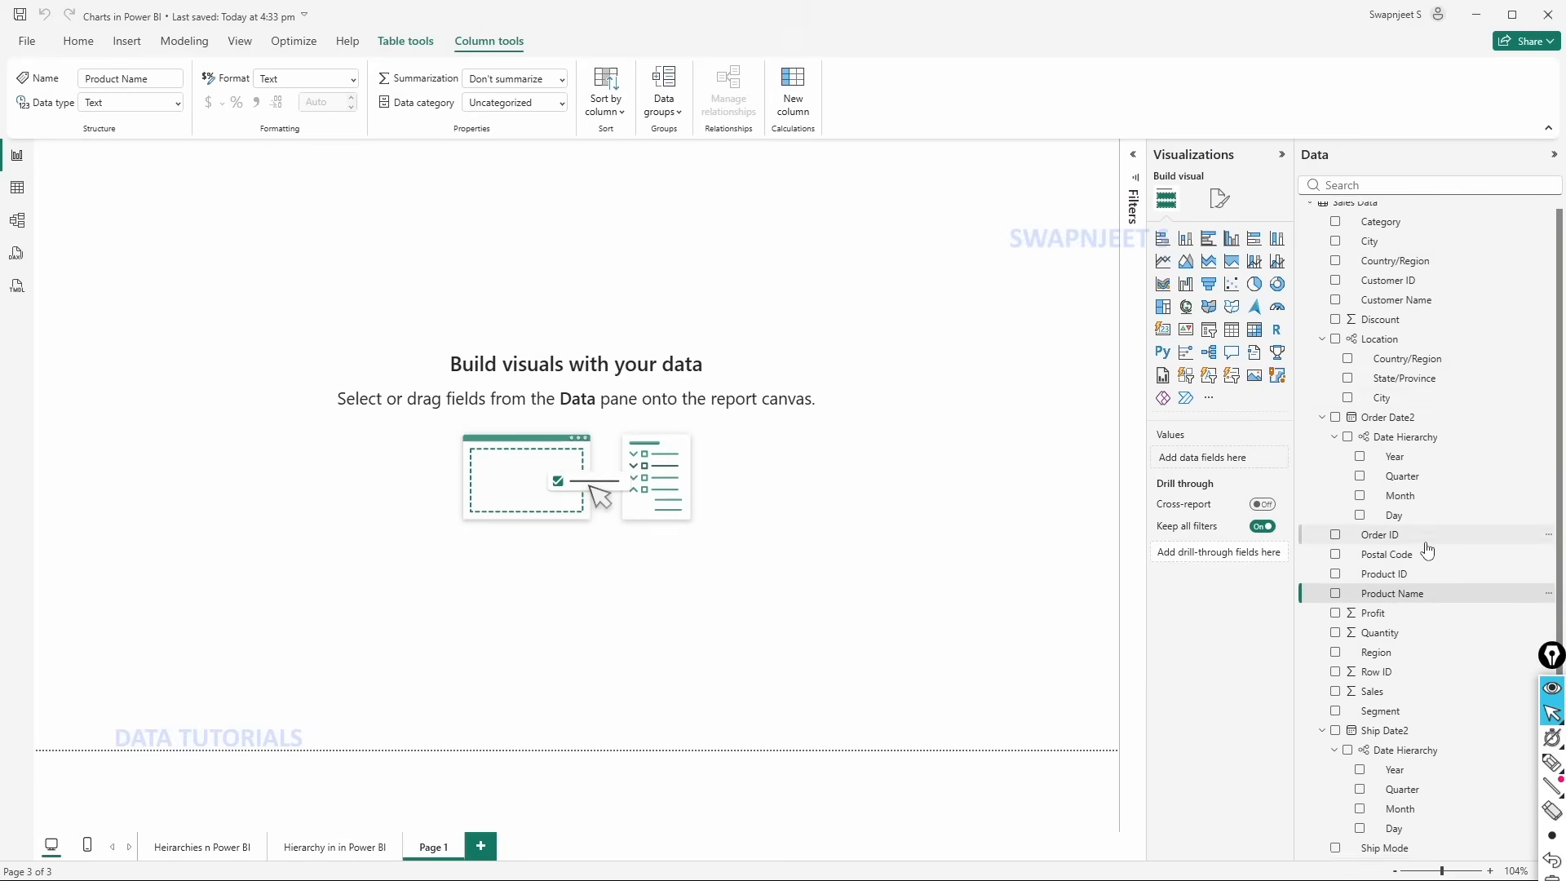
scroll(1428, 553, down, 1)
scroll(1431, 547, up, 1)
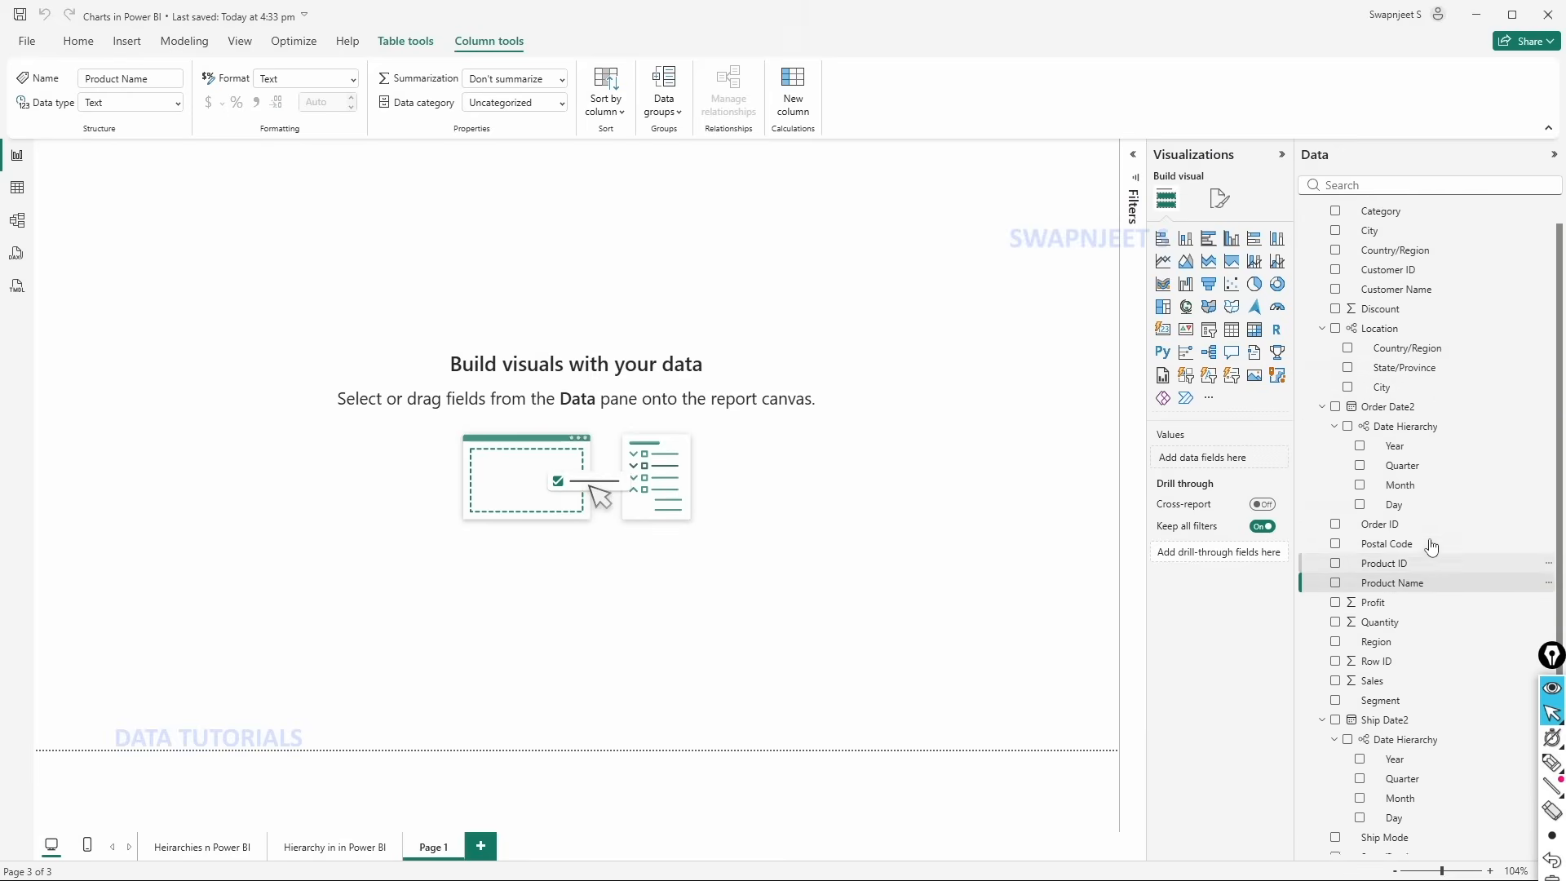
click(1380, 237)
scroll(1460, 620, down, 2)
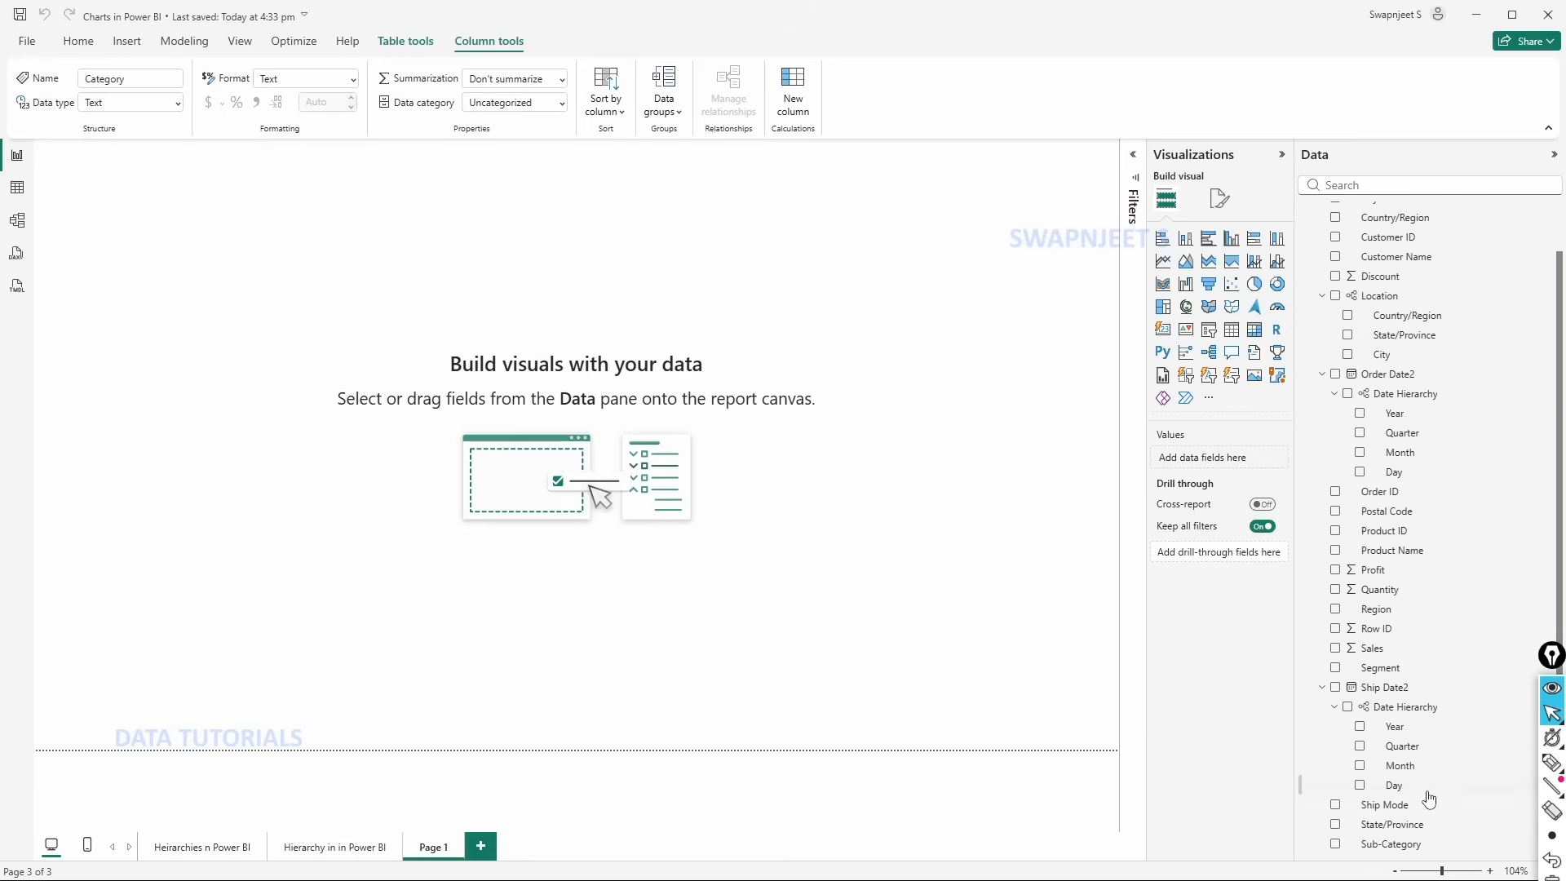
click(1419, 844)
scroll(1410, 685, up, 1)
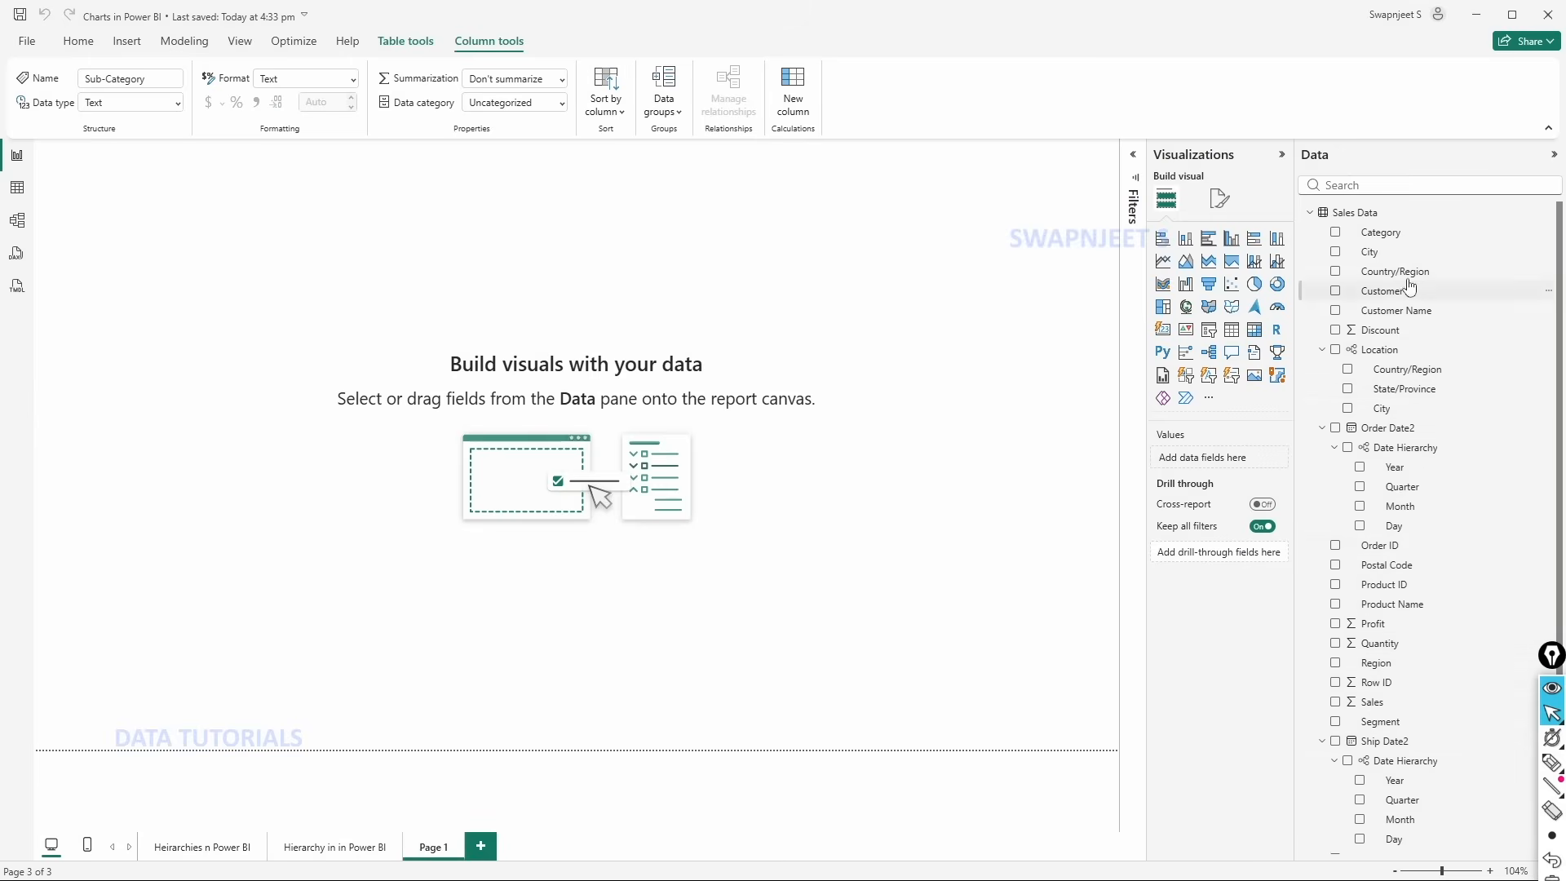
- Create a new hierarchy from the Category field and rename it Product Hierarchy
right_click(1390, 245)
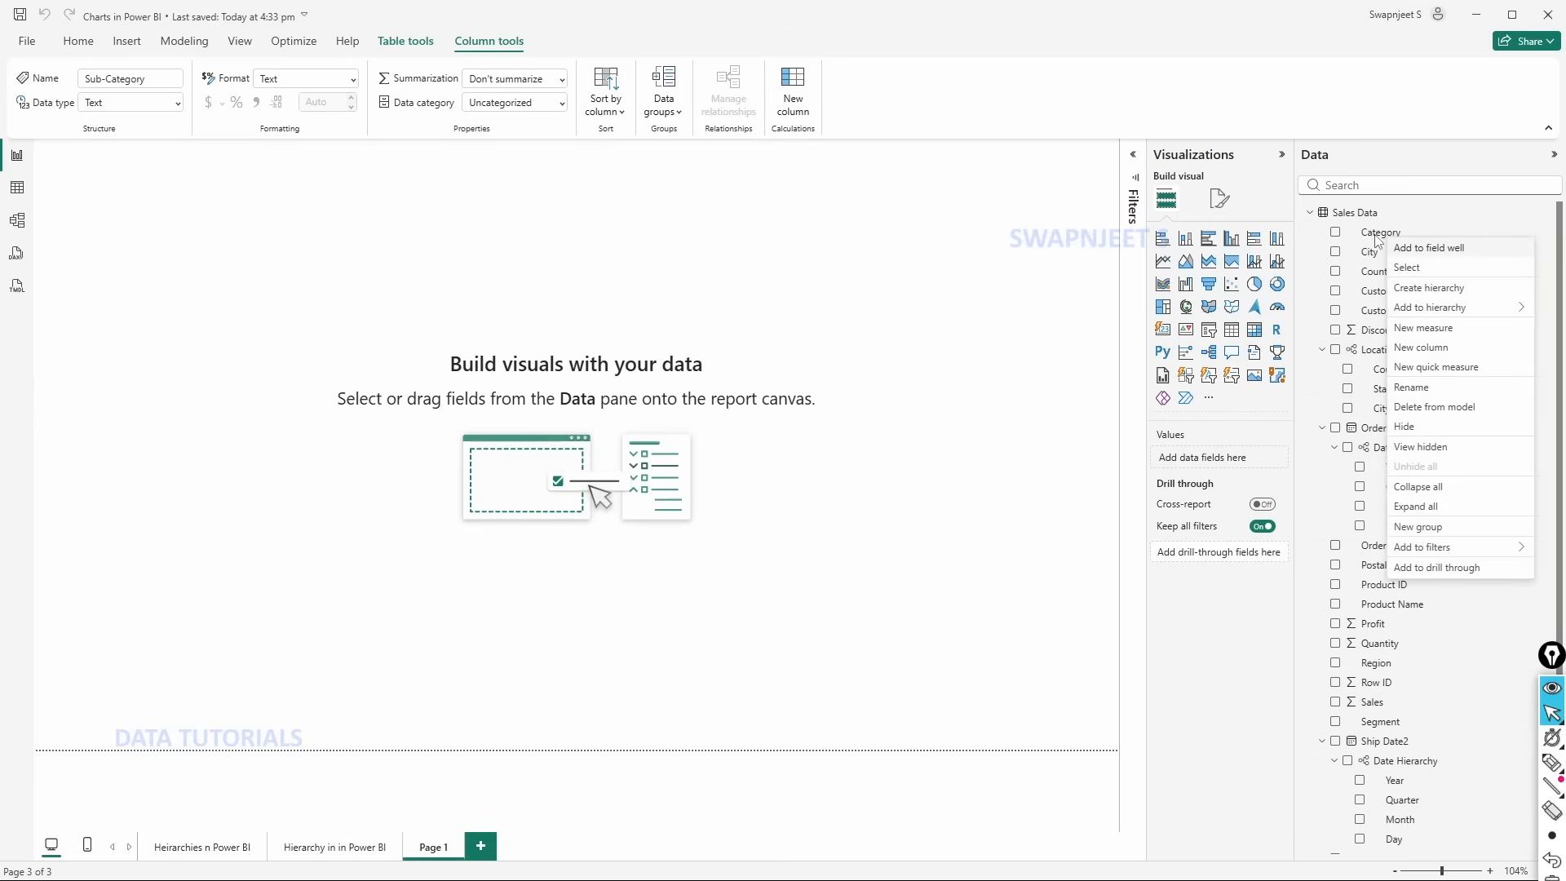
mouse_move(1409, 307)
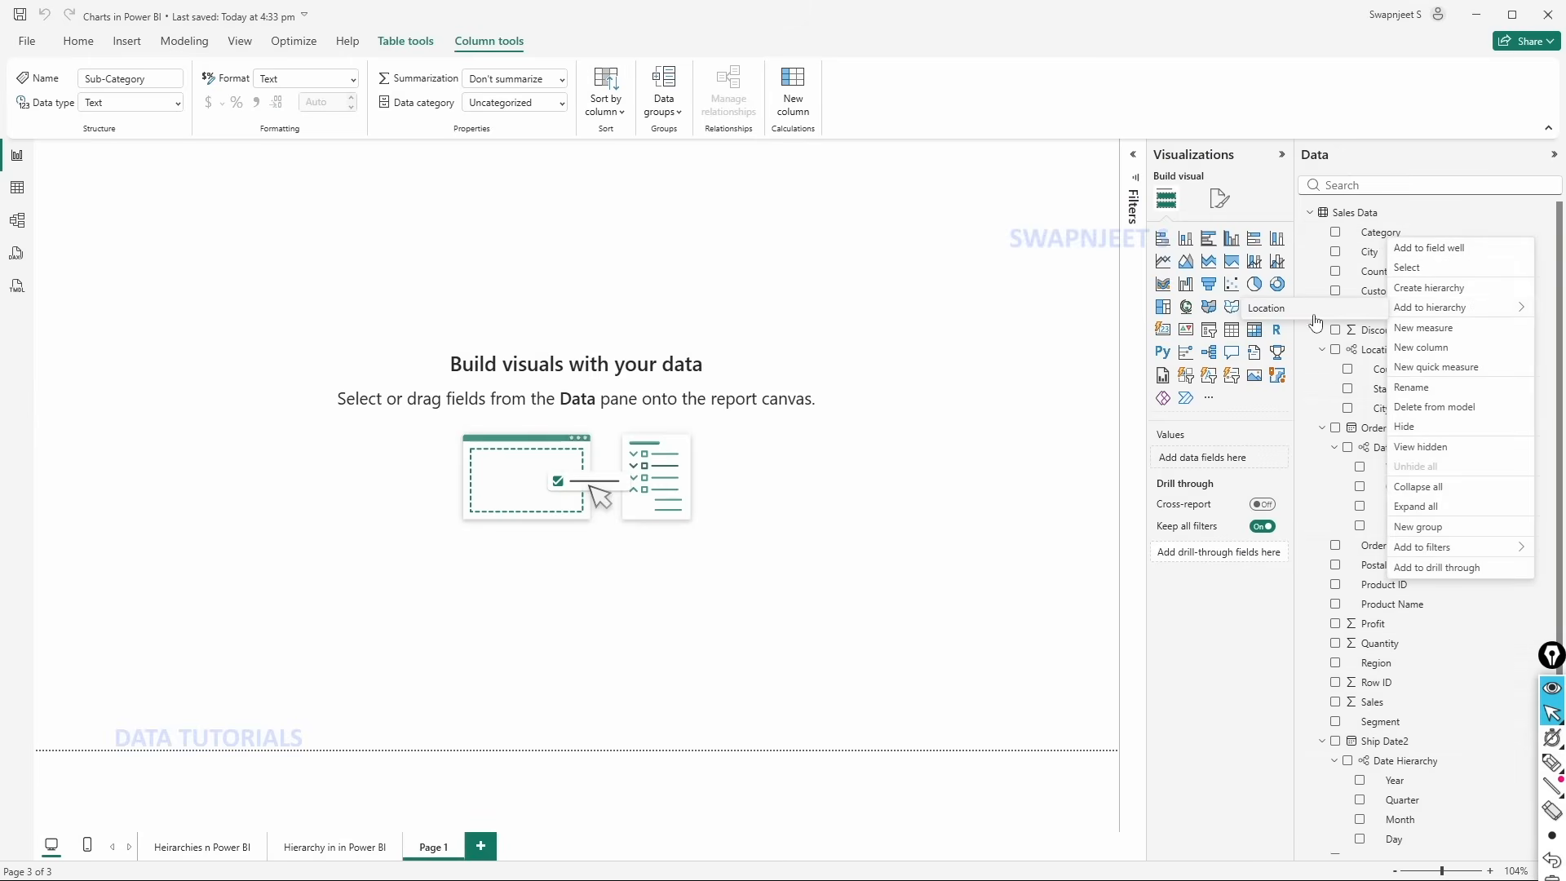
click(1427, 290)
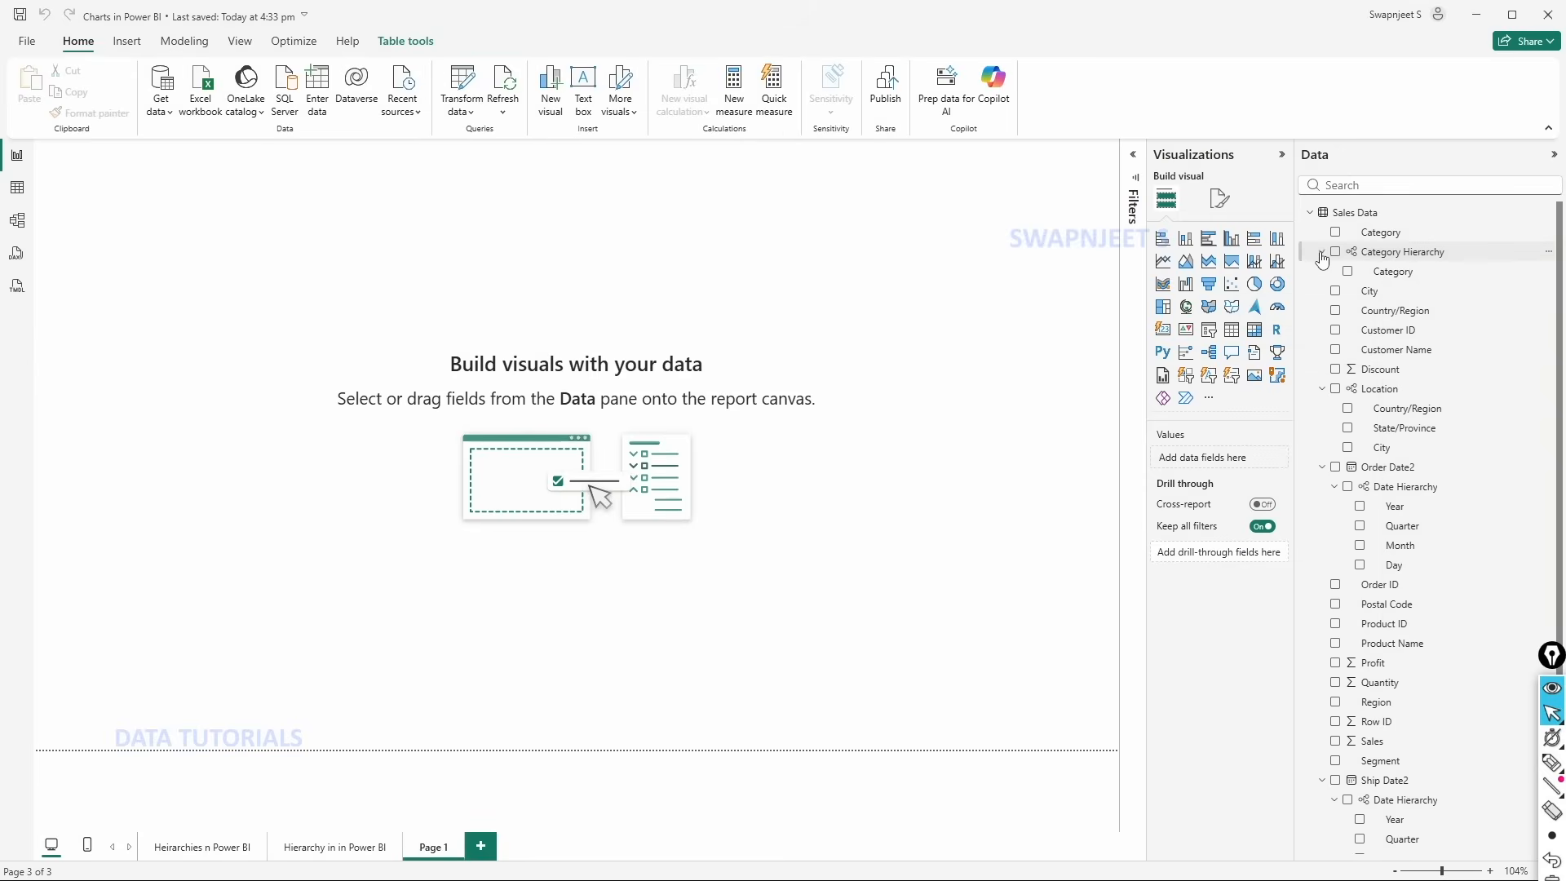
double_click(1389, 253)
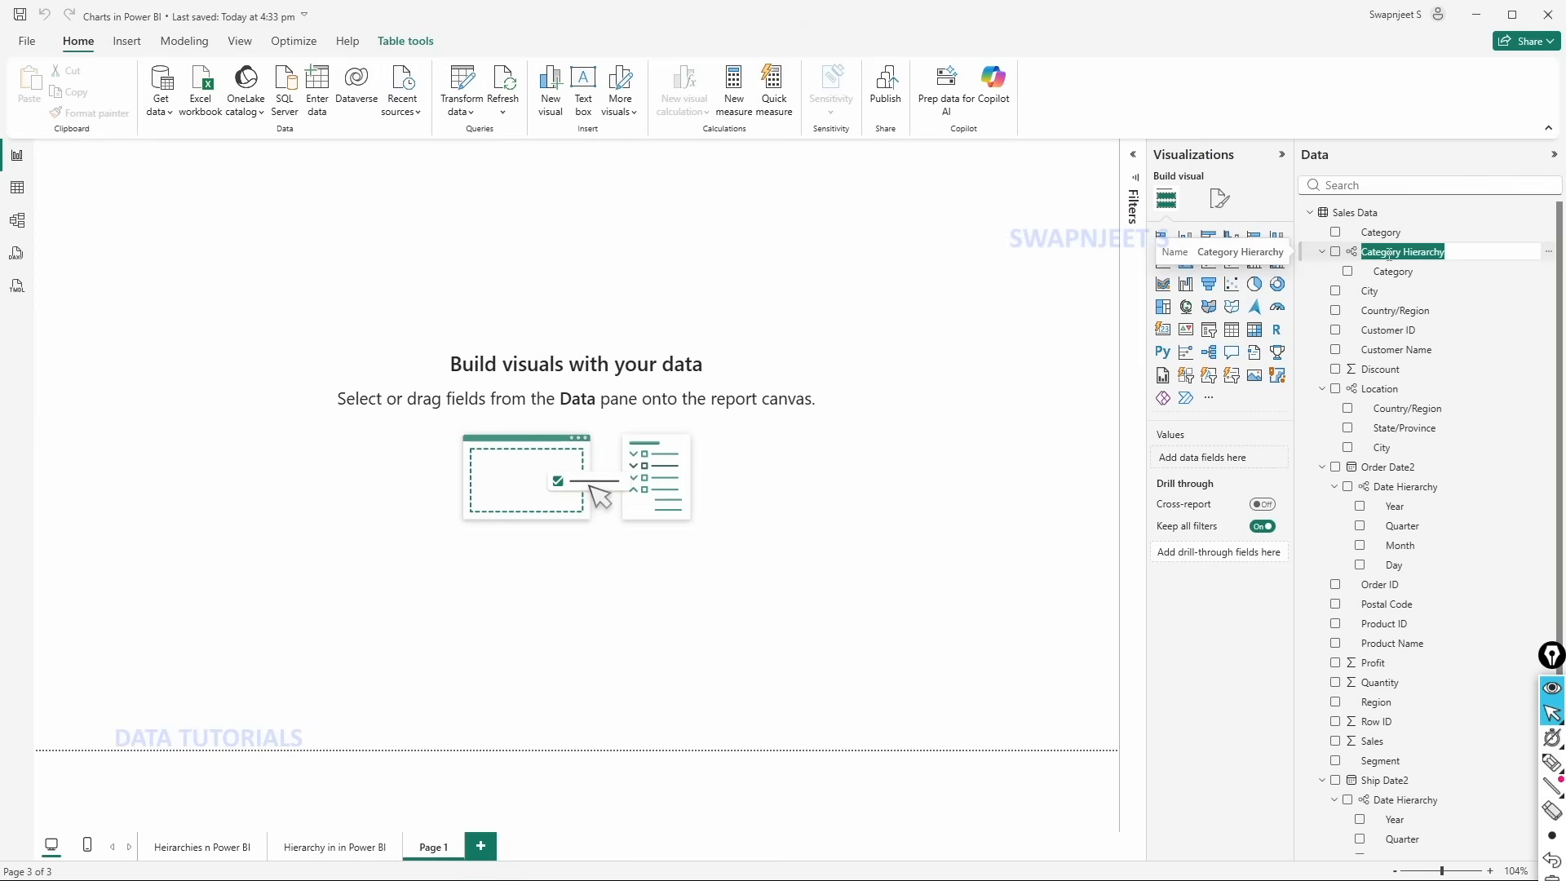
text(Product Hier)
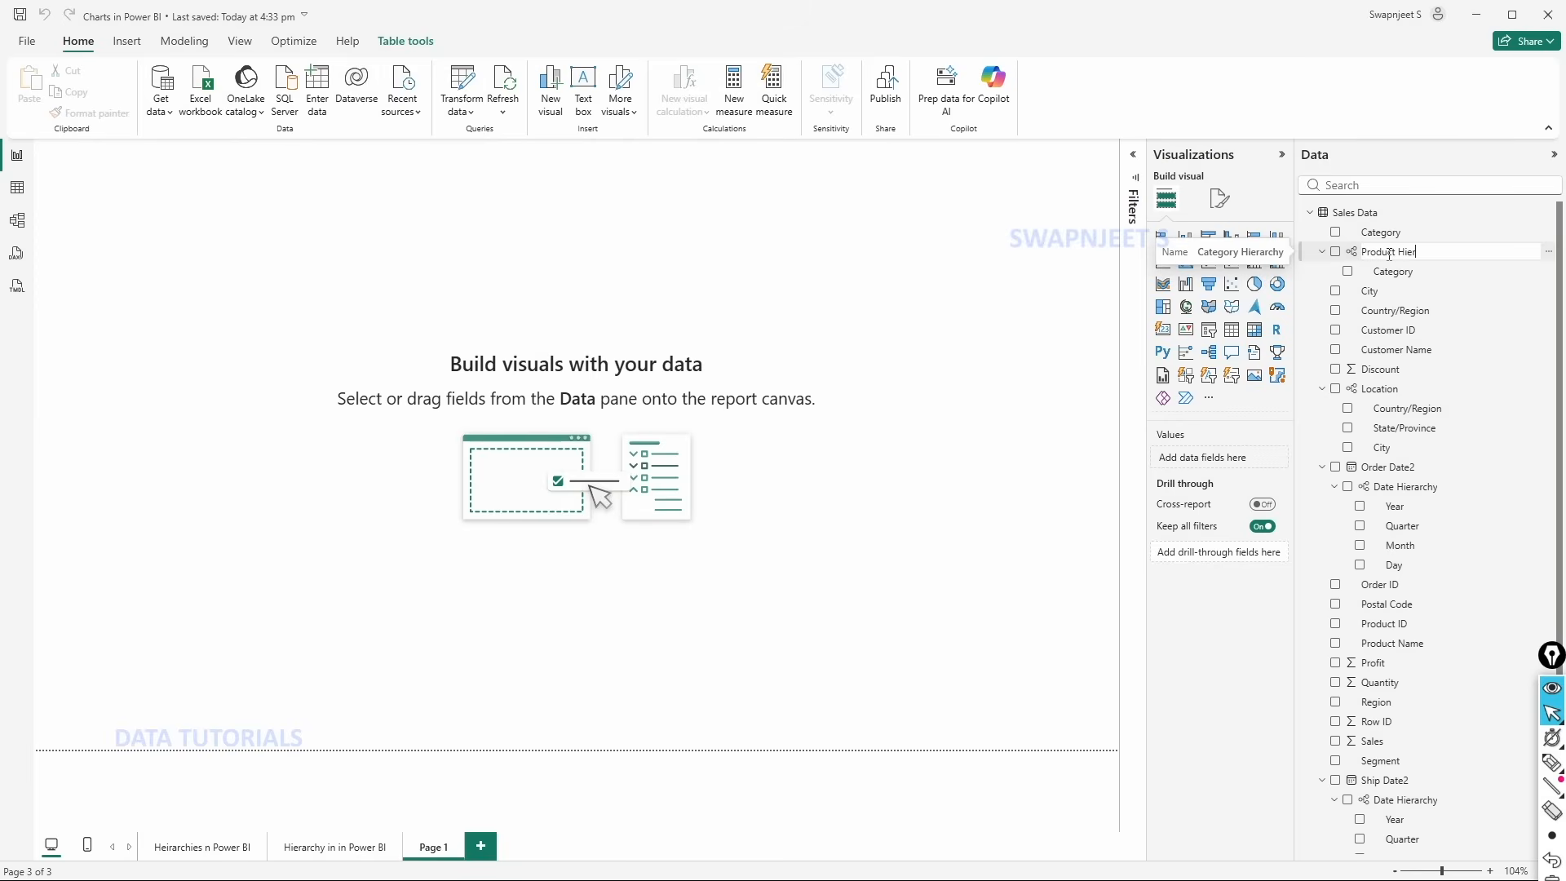
text(archy)
key(Return)
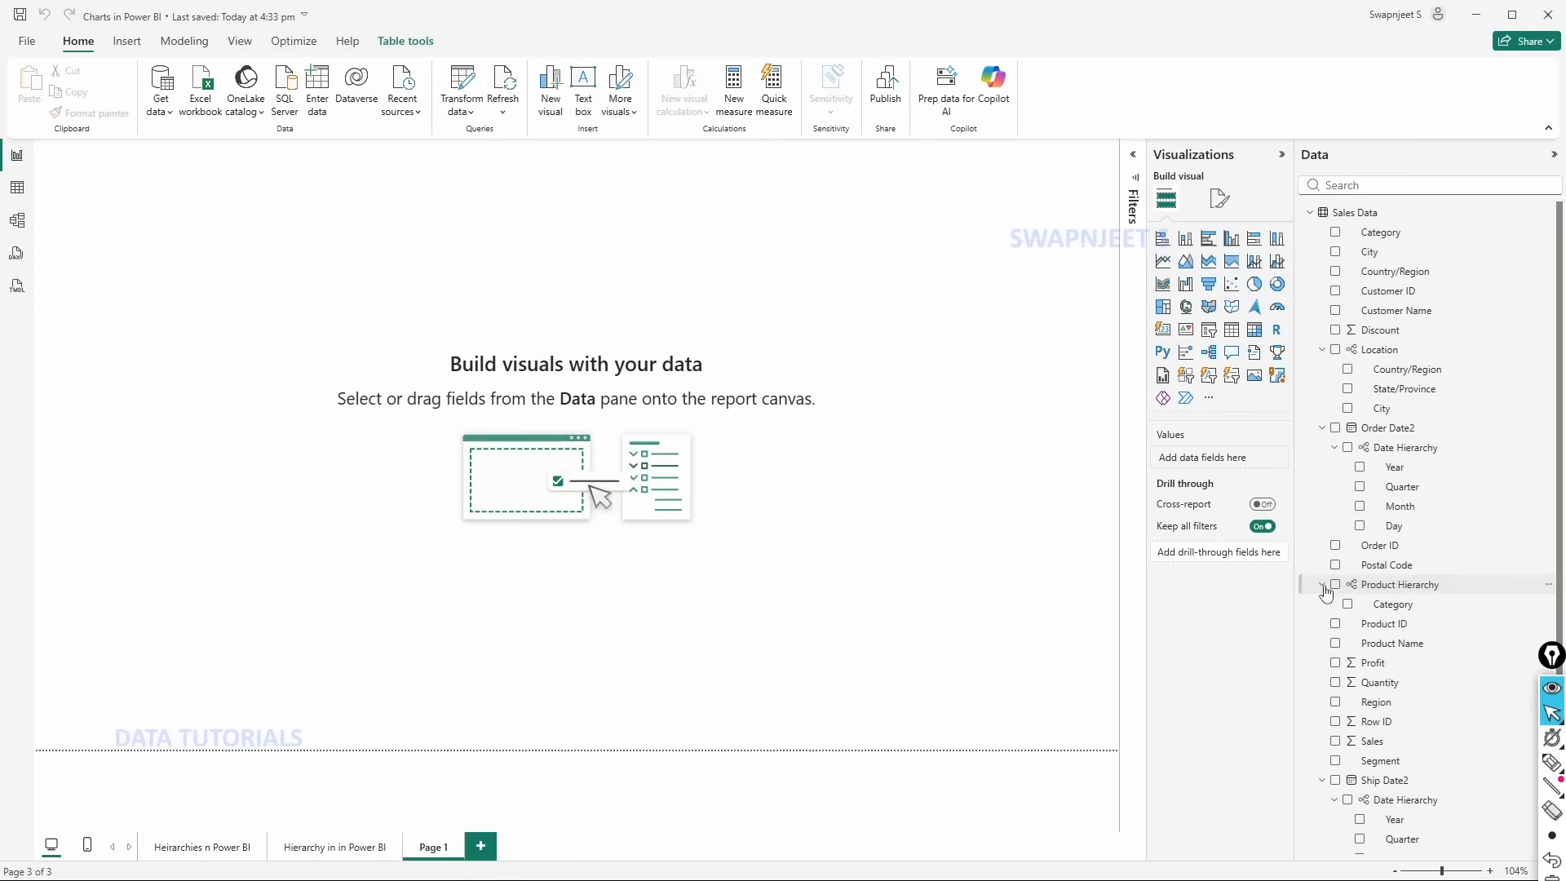
- Add Sub-Category and then Product Name as lower levels of the Product Hierarchy
scroll(1391, 611, down, 1)
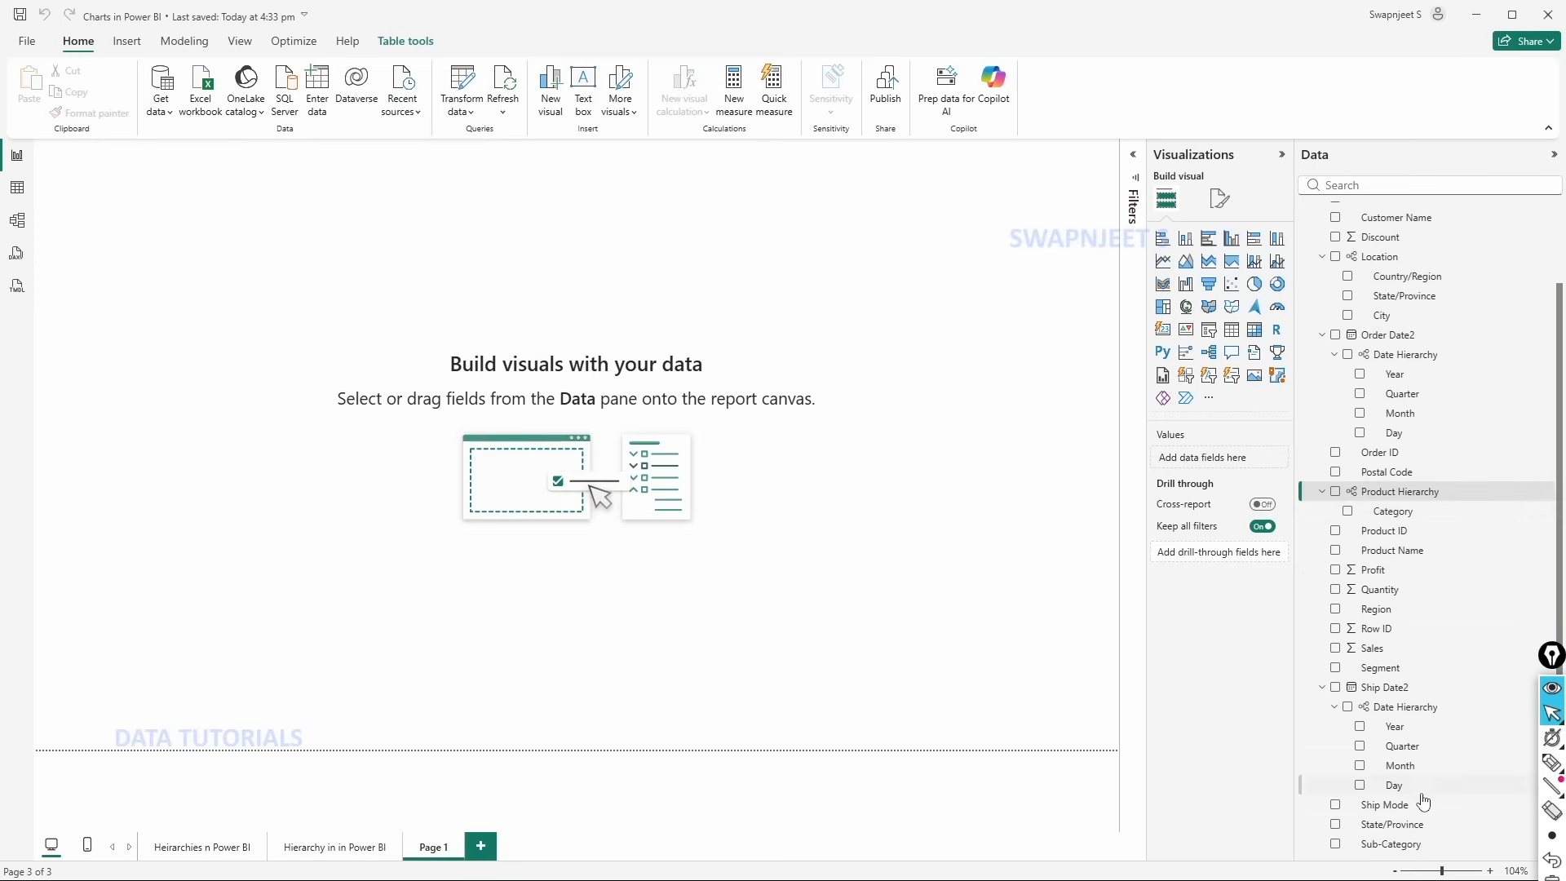
right_click(1392, 851)
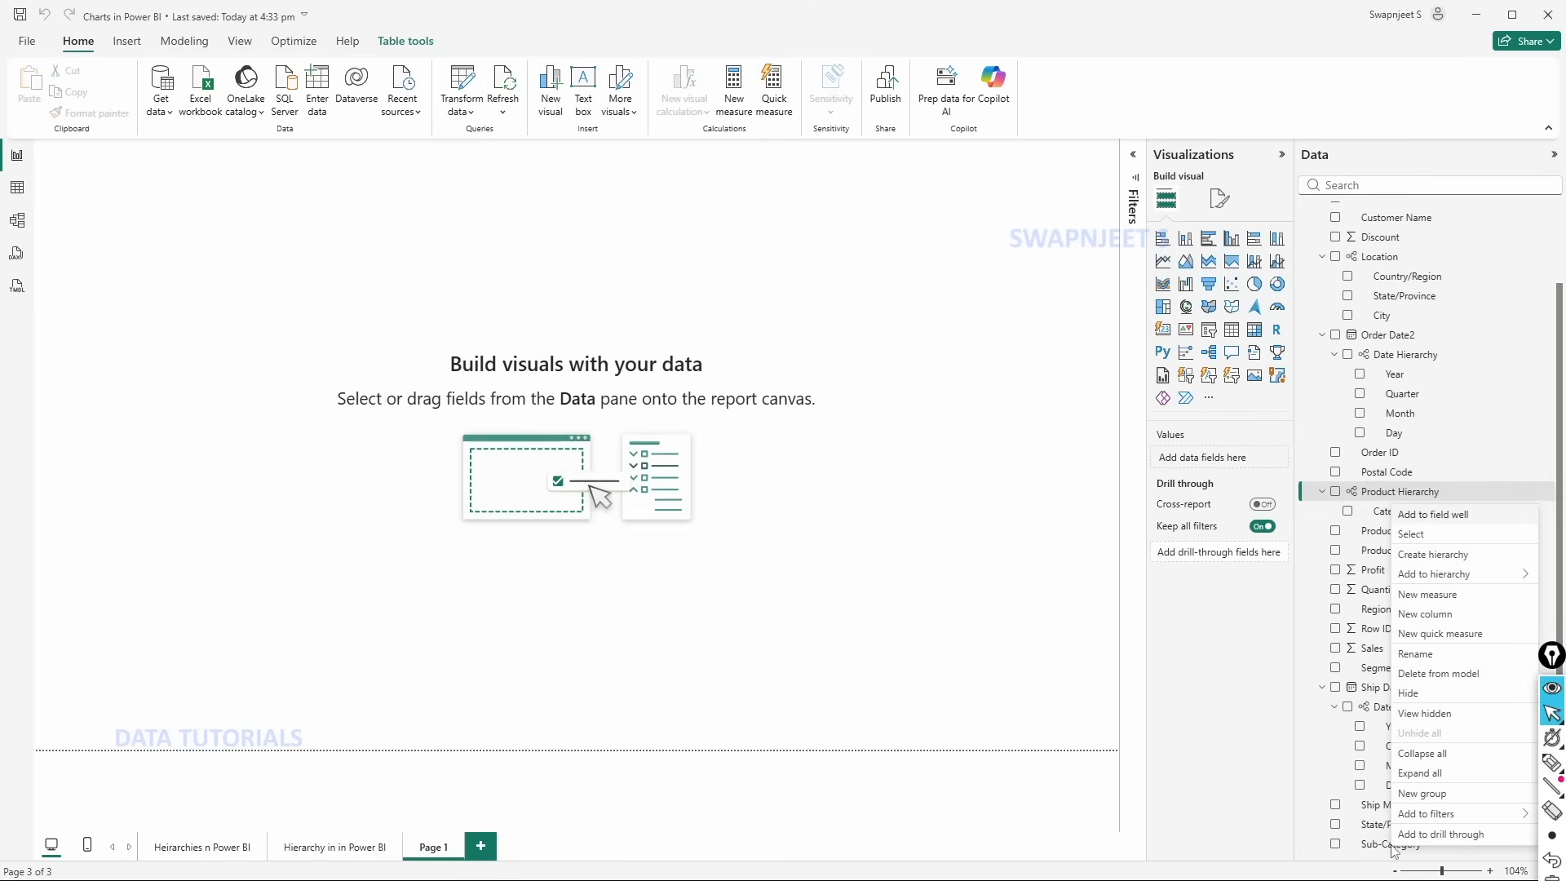
mouse_move(1426, 577)
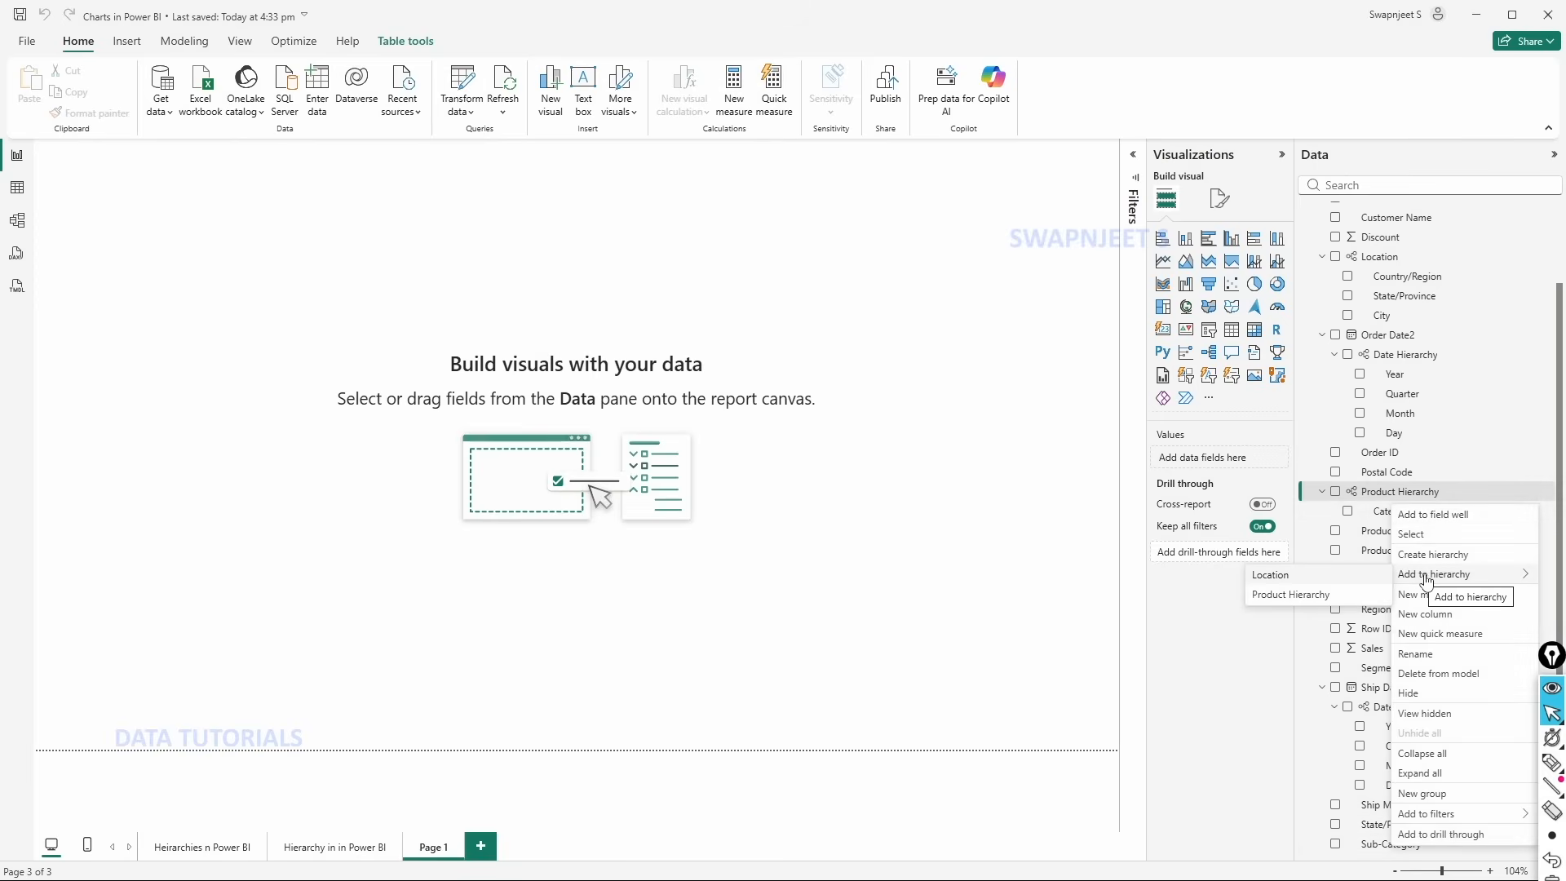
click(1294, 599)
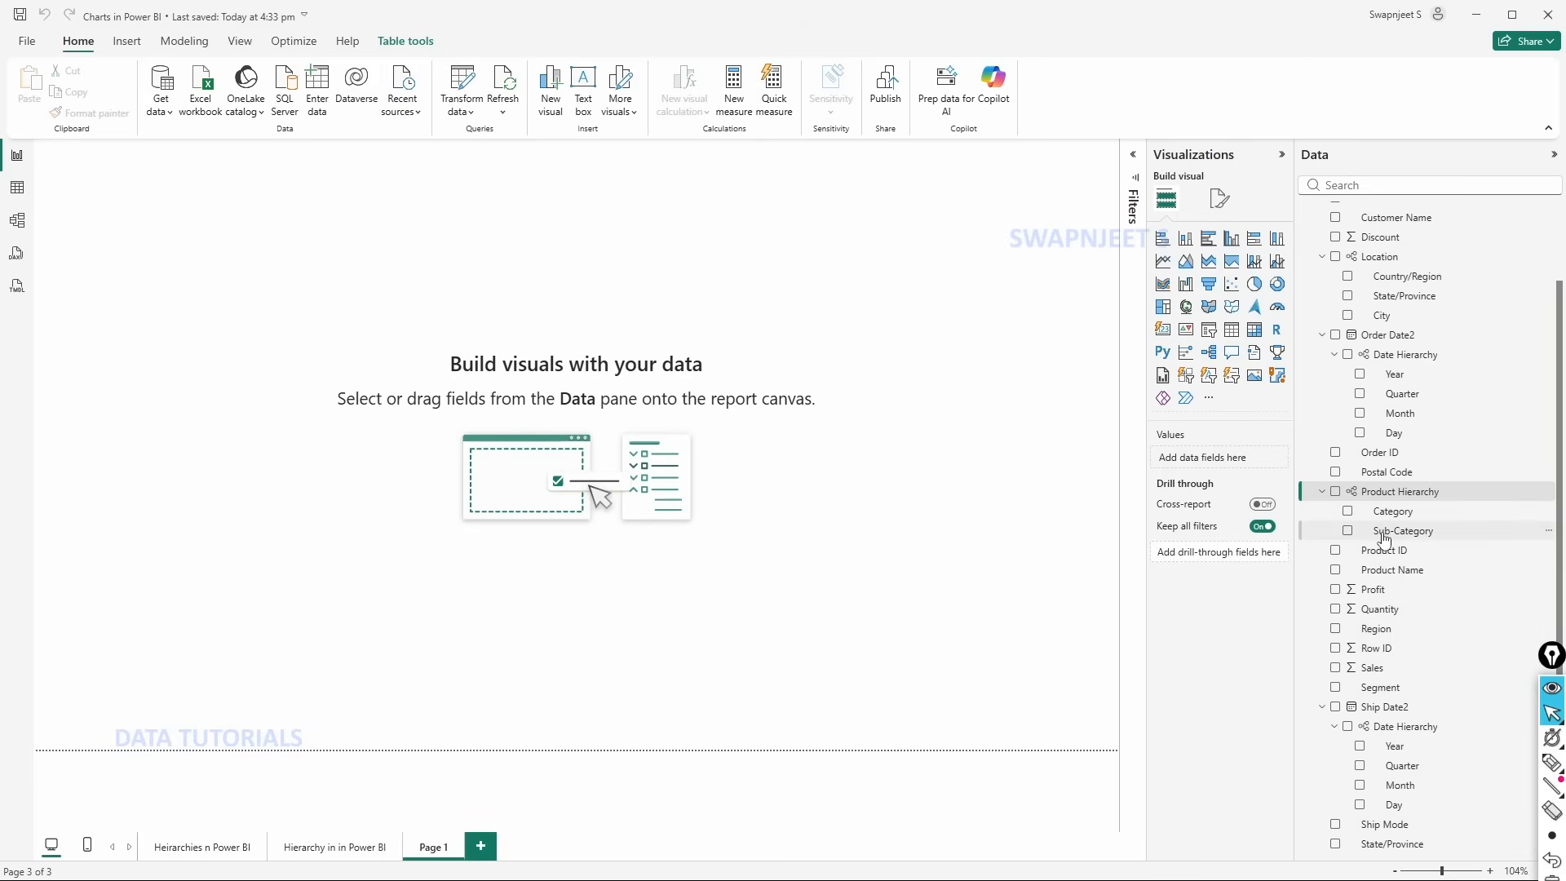
scroll(1397, 562, up, 2)
scroll(1397, 561, down, 2)
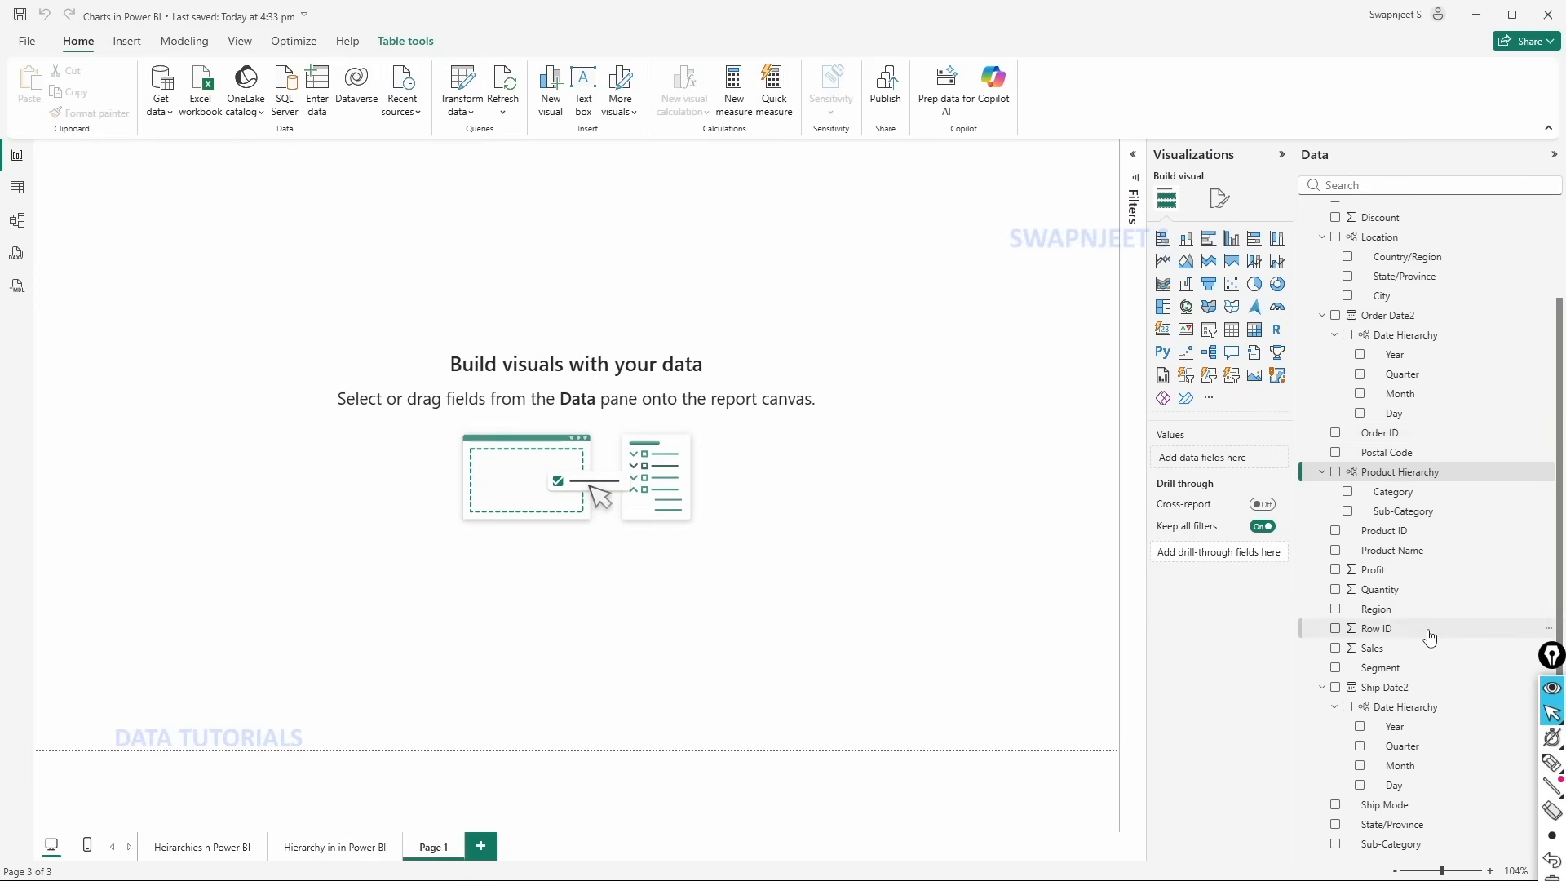
right_click(1394, 559)
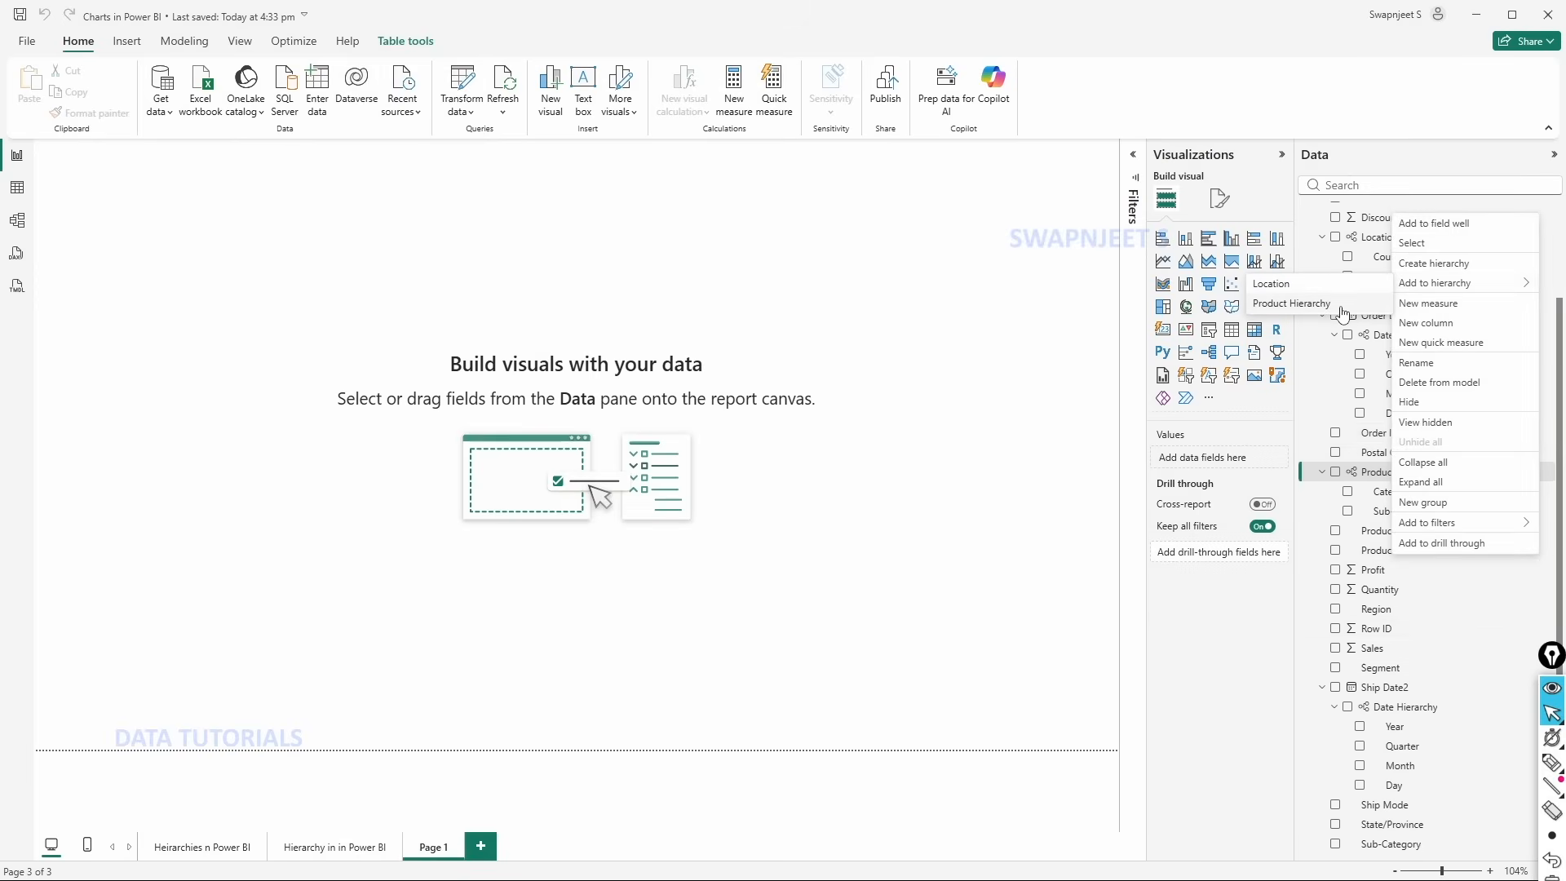
click(1342, 308)
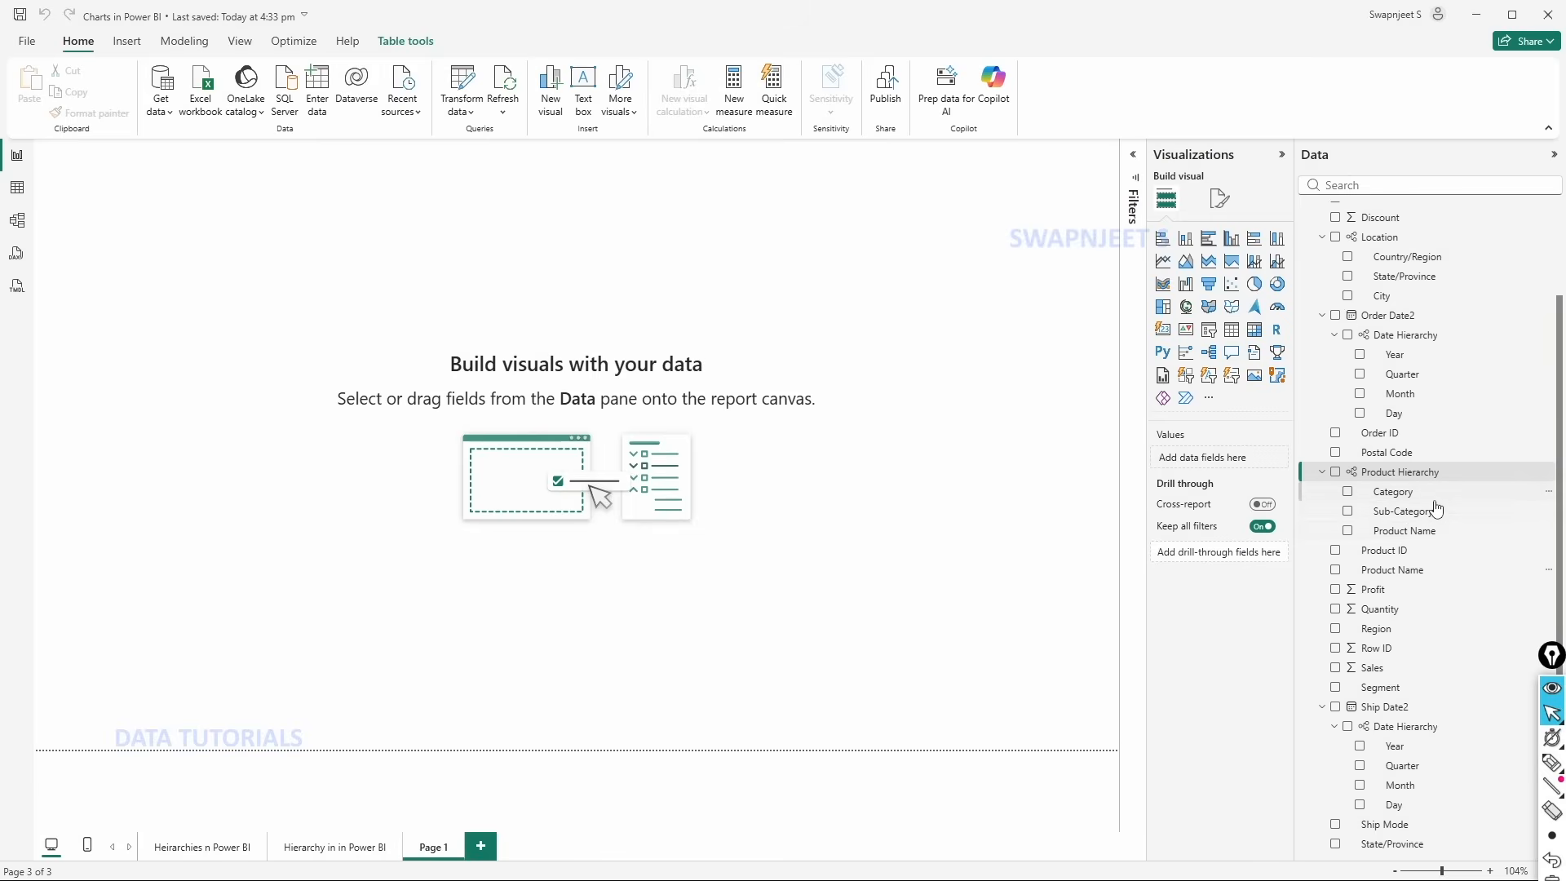
scroll(1436, 509, up, 3)
click(1019, 510)
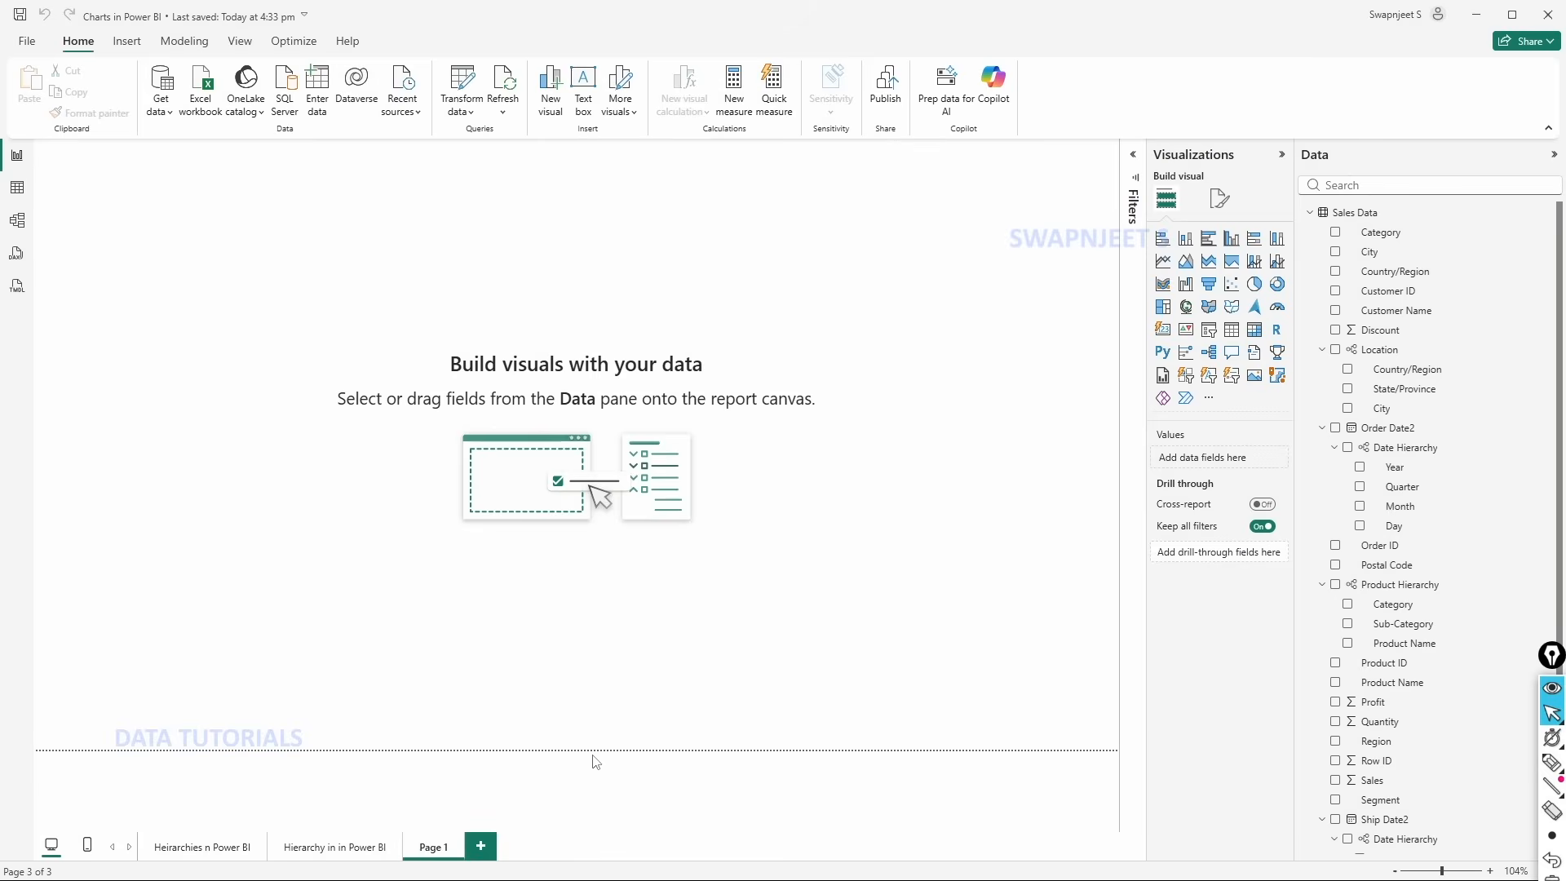
- Rename the report page Page 1 as Hierarchy
double_click(435, 847)
text(Hierarchy)
click(532, 821)
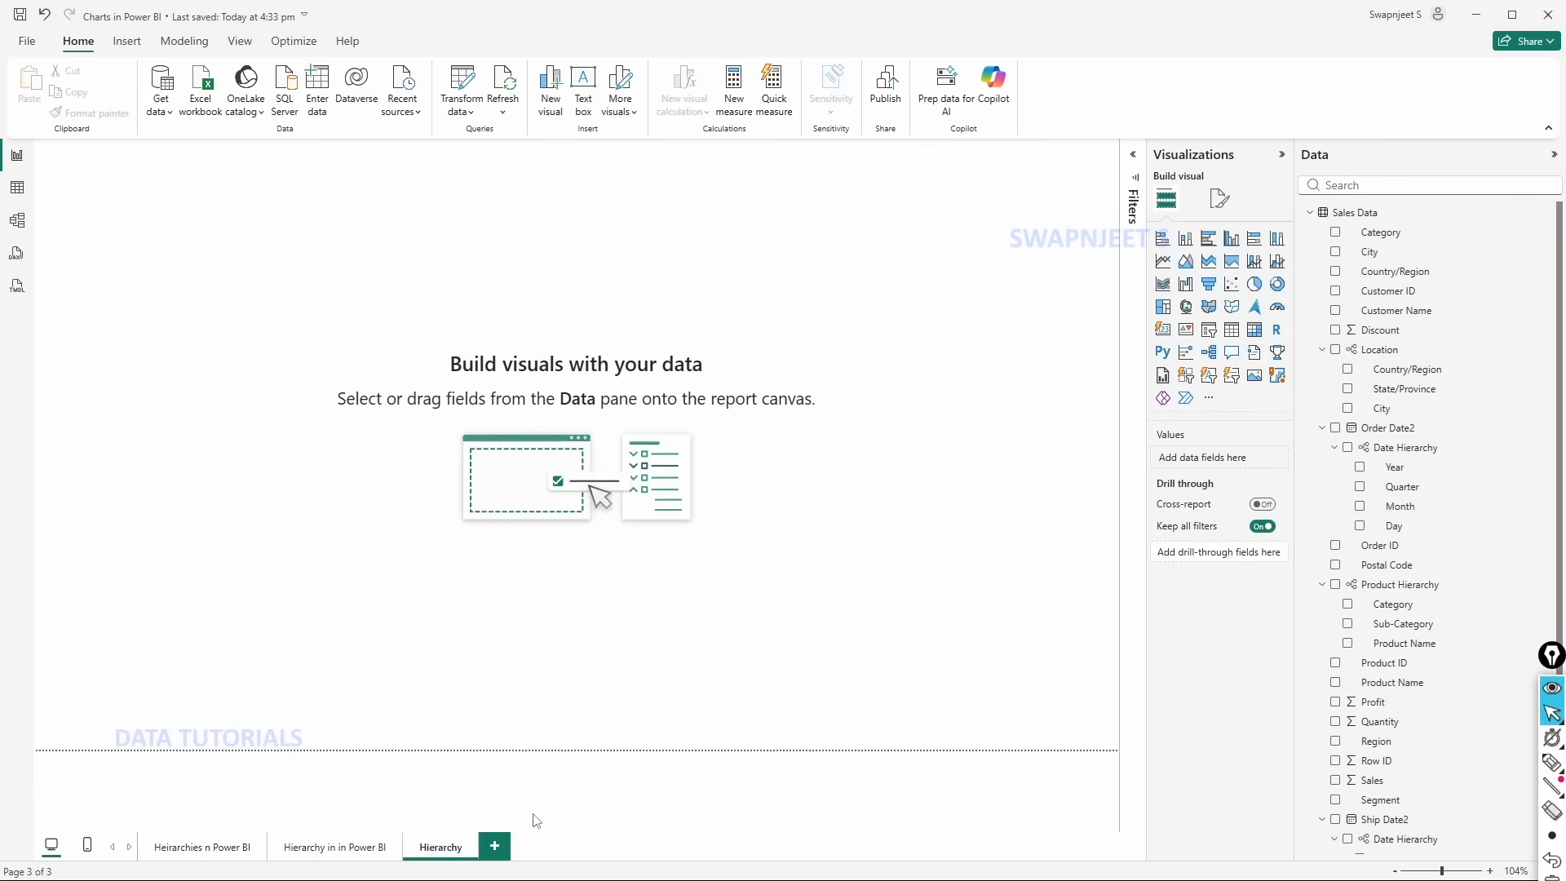